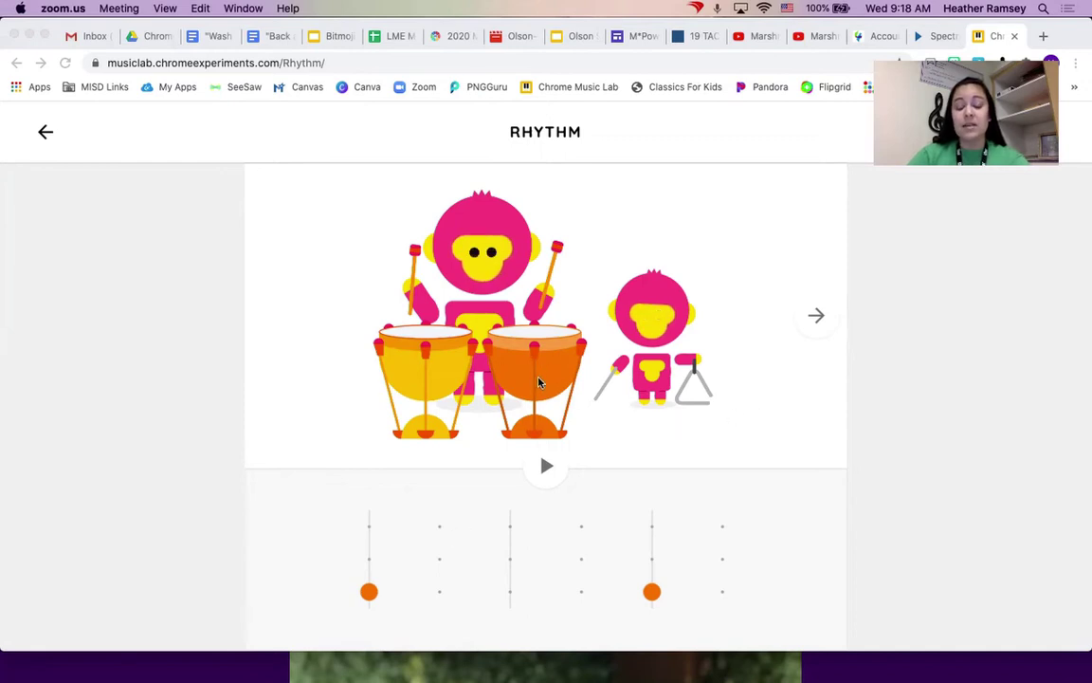
pyautogui.click(370, 594)
pyautogui.click(370, 594)
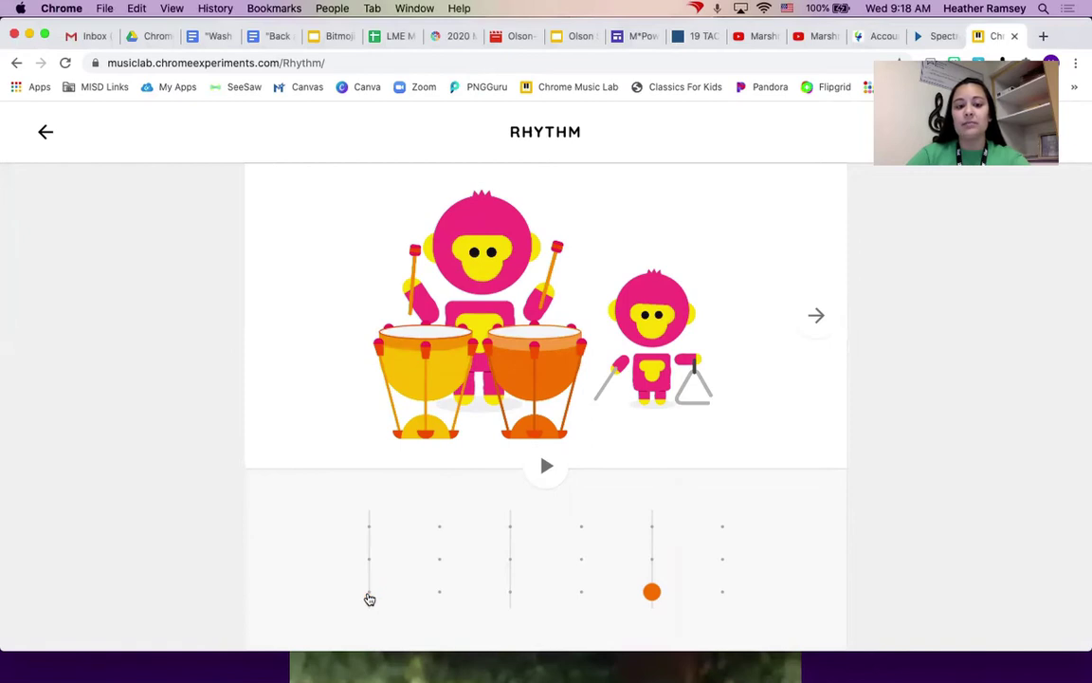
pyautogui.click(370, 594)
pyautogui.click(370, 595)
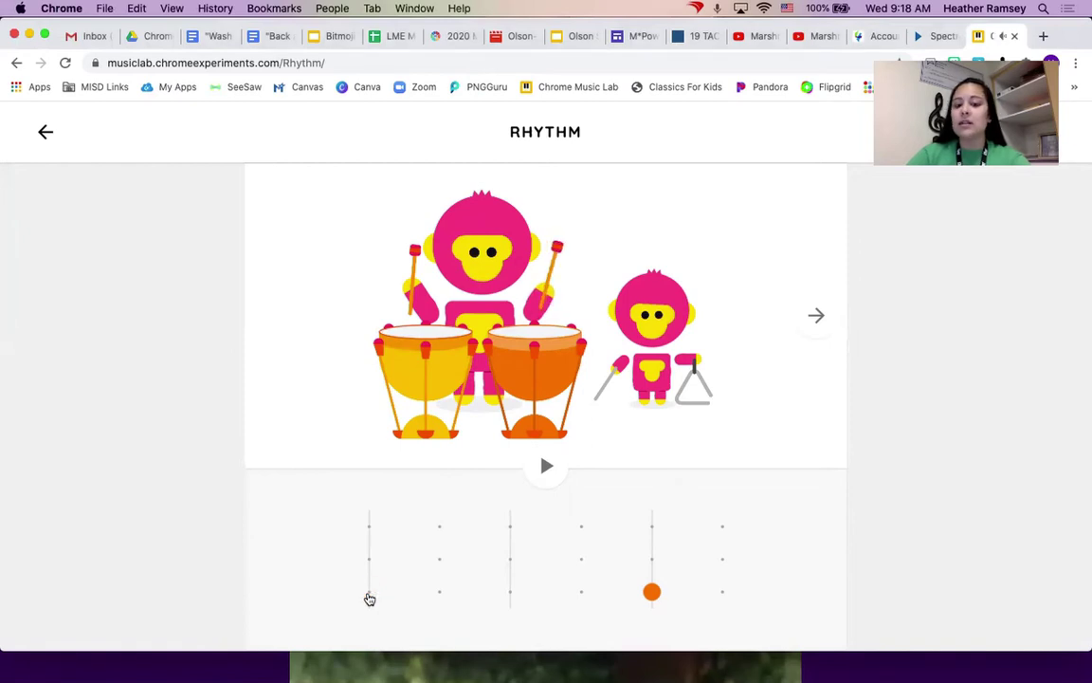
pyautogui.click(370, 595)
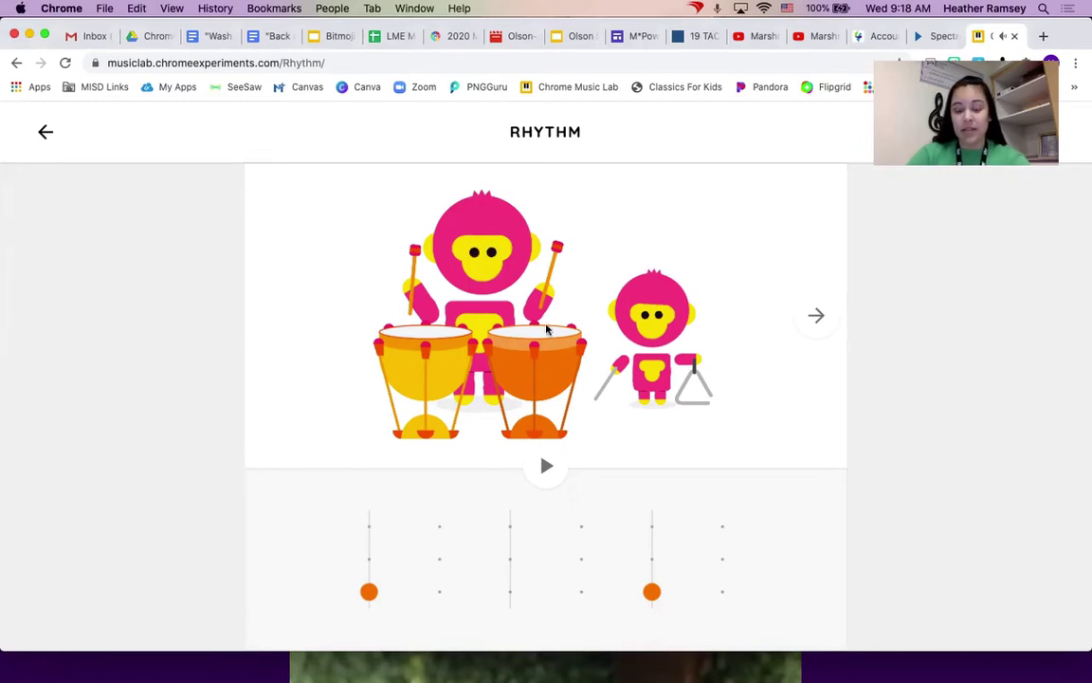
pyautogui.click(548, 468)
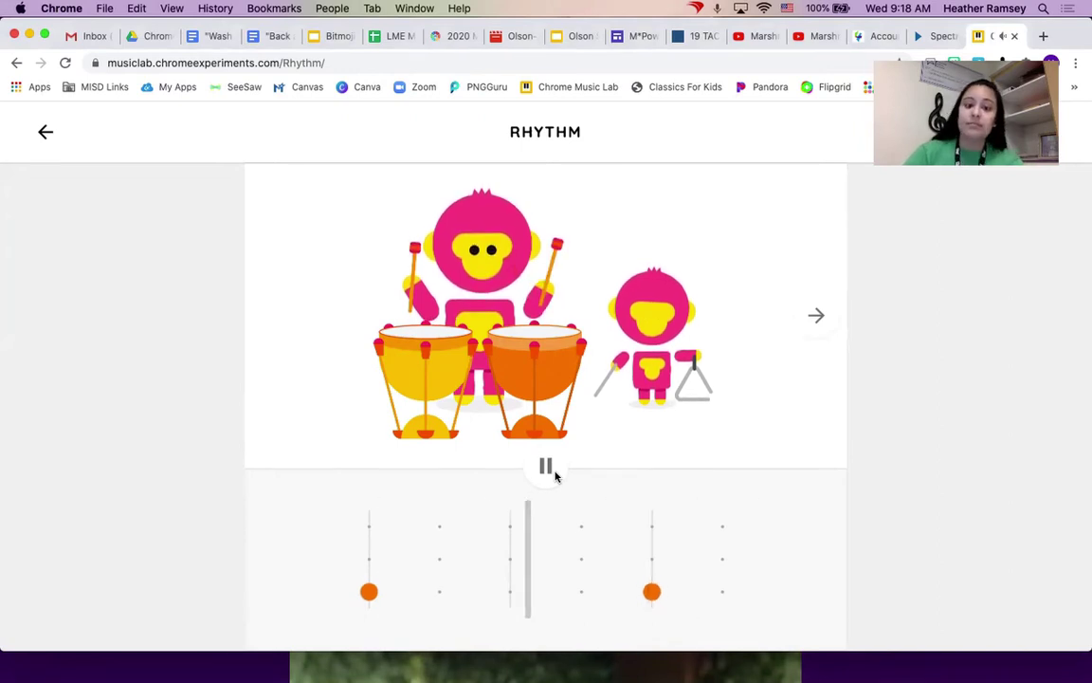
pyautogui.click(556, 476)
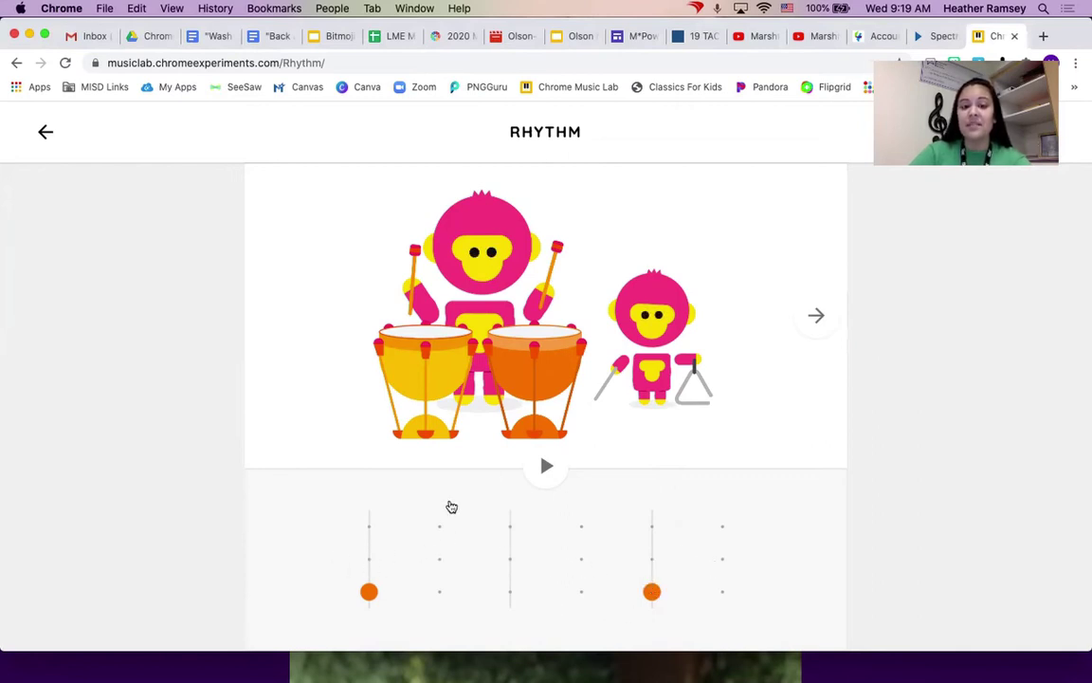
# Add yellow timpani notes in columns 2 and 8 and triangle hits in columns 3 and 4, then preview the loop.
pyautogui.click(440, 561)
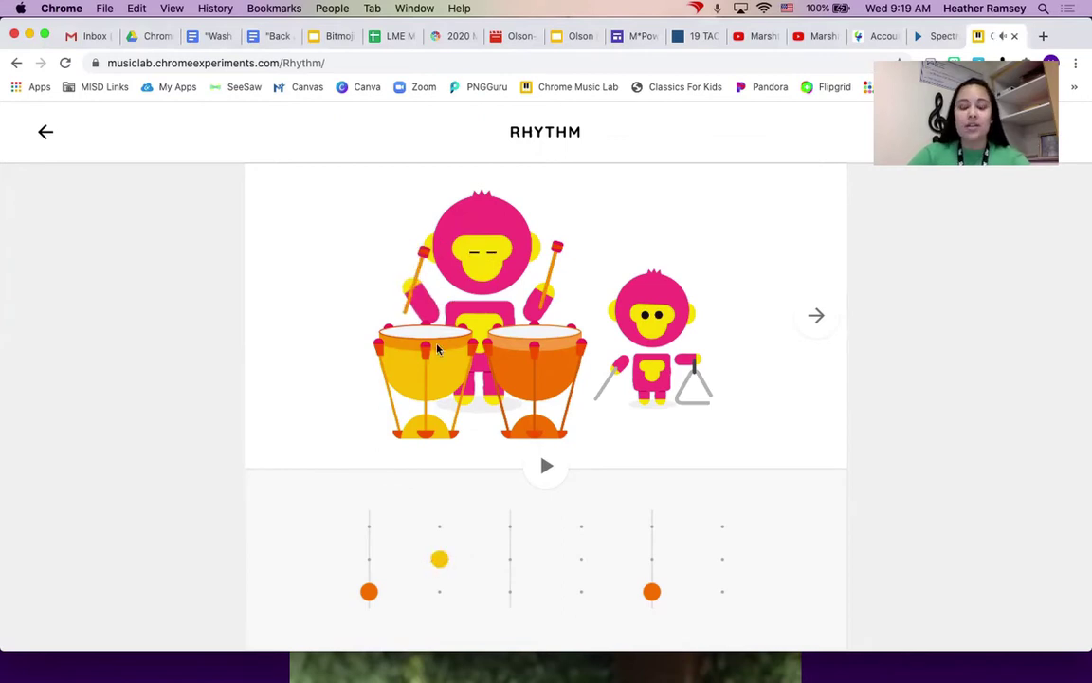
pyautogui.click(722, 560)
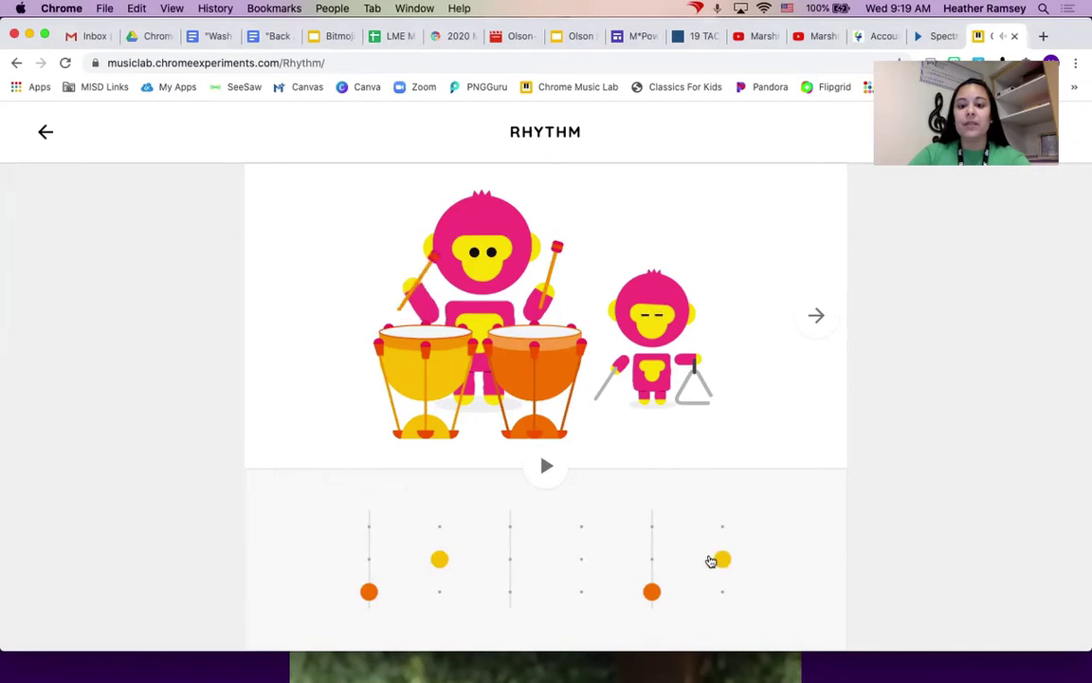
pyautogui.click(510, 528)
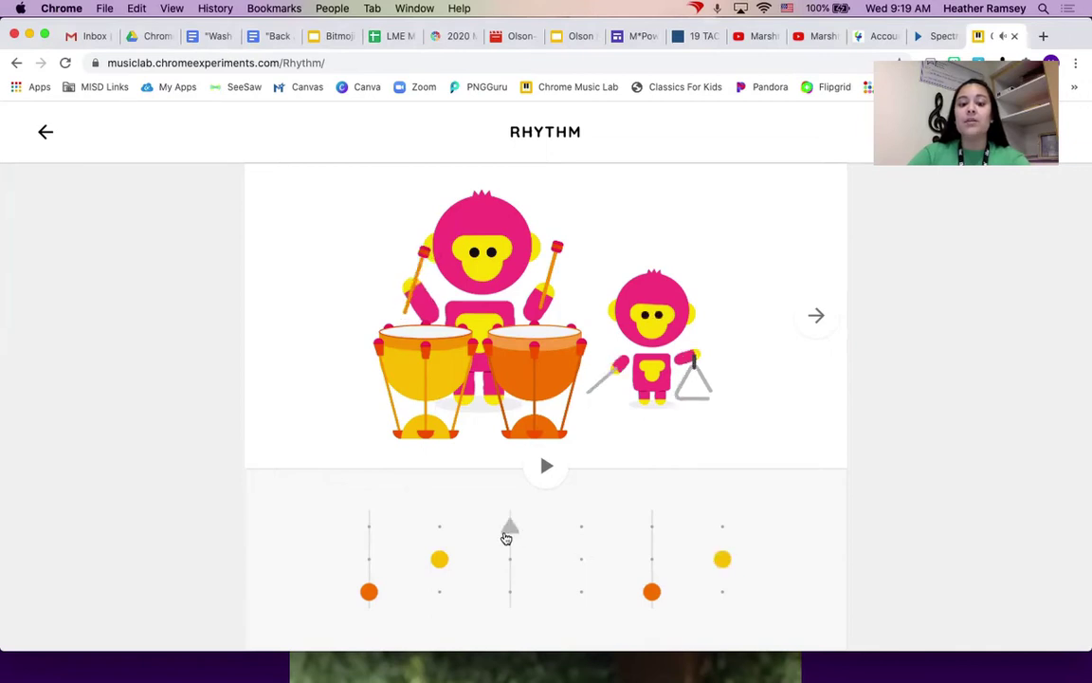
pyautogui.click(582, 529)
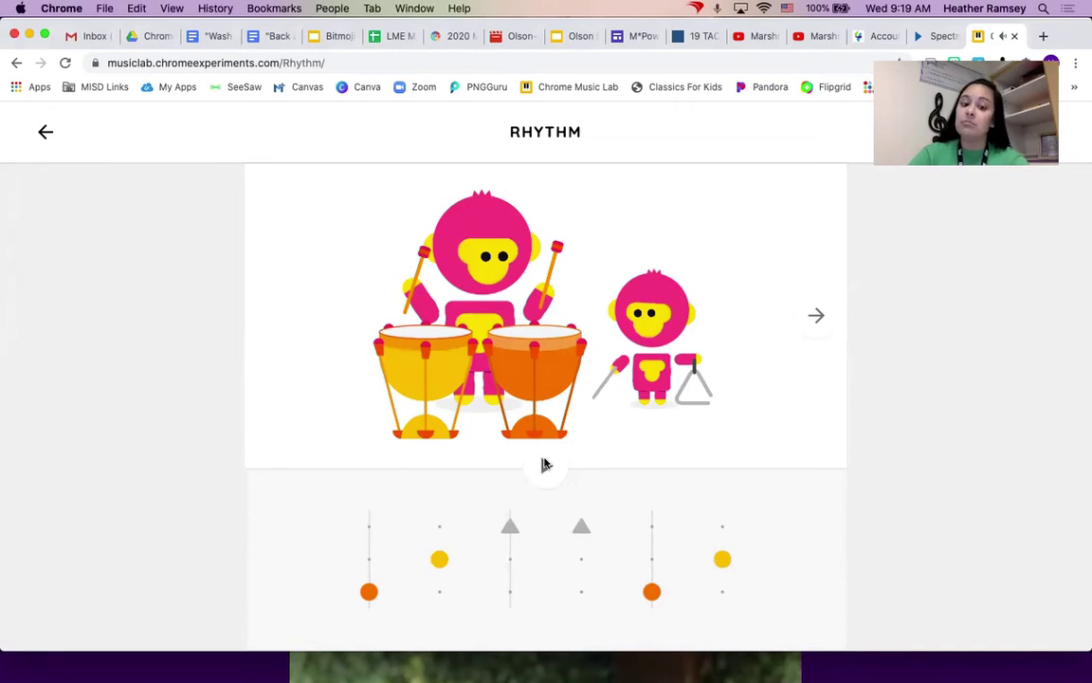
pyautogui.click(545, 465)
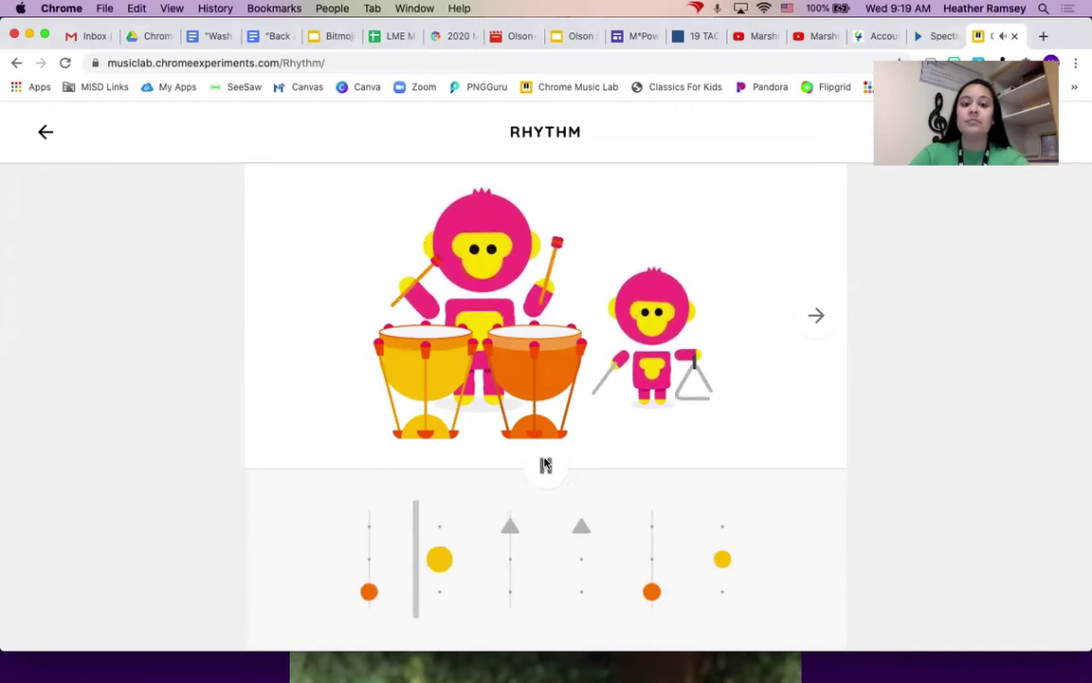
pyautogui.click(545, 464)
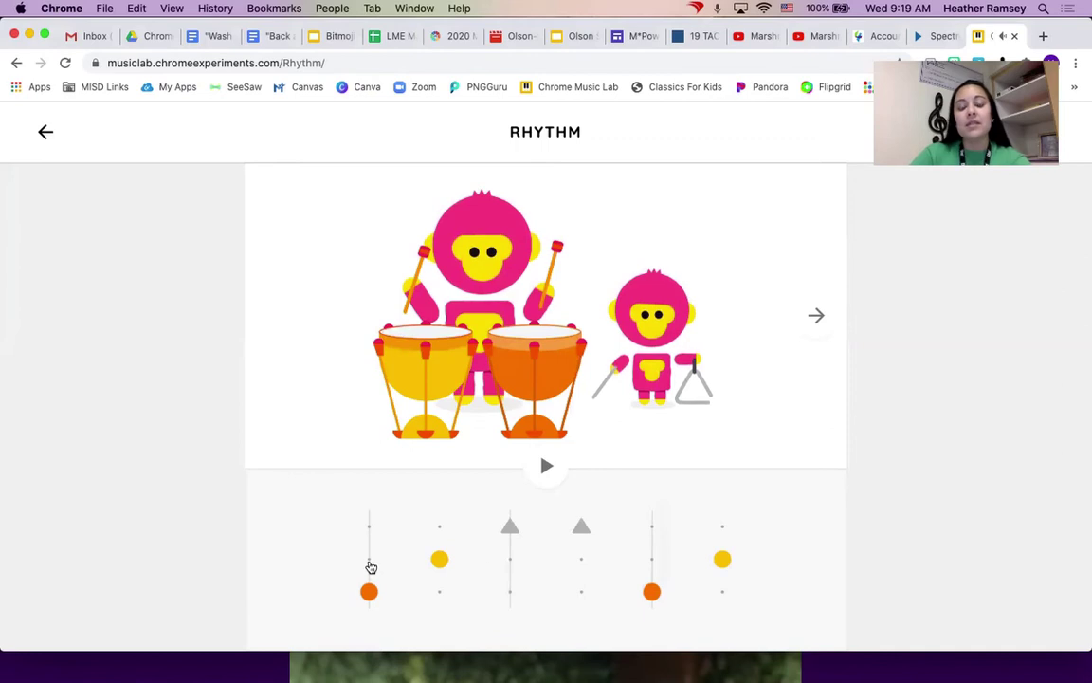
# Add yellow and orange notes in column 3 and a yellow note in column 4, then play the loop.
pyautogui.click(510, 560)
pyautogui.click(511, 594)
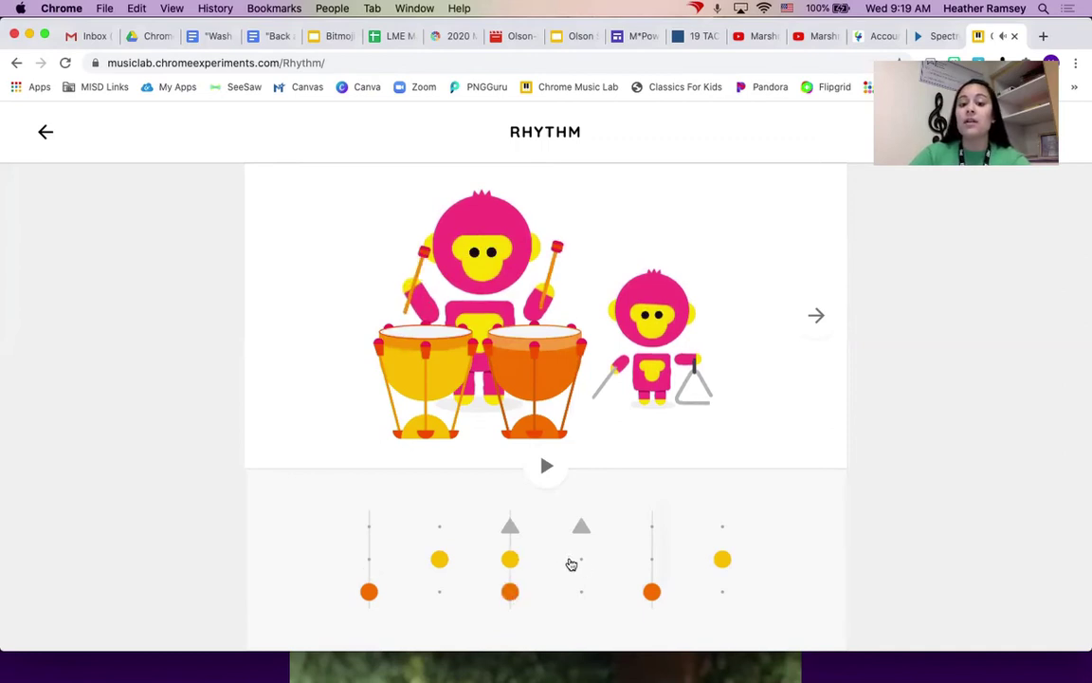
pyautogui.click(581, 559)
pyautogui.click(545, 465)
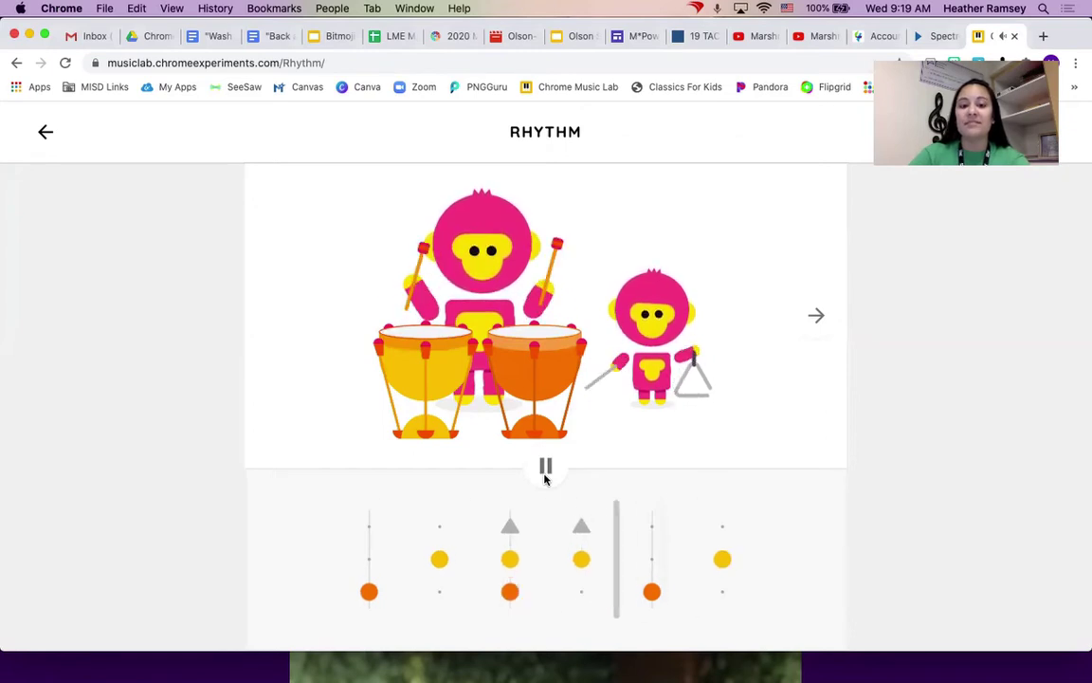
pyautogui.click(545, 467)
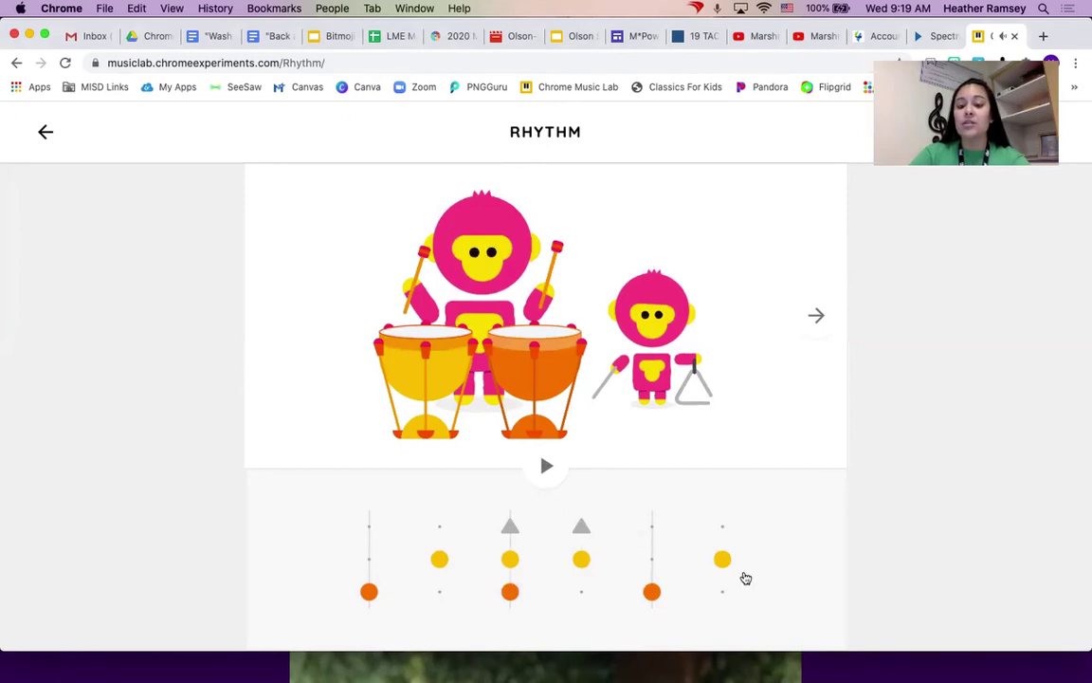
# Switch to the monster drum kit scene and listen to its three-bass-note loop.
pyautogui.click(817, 317)
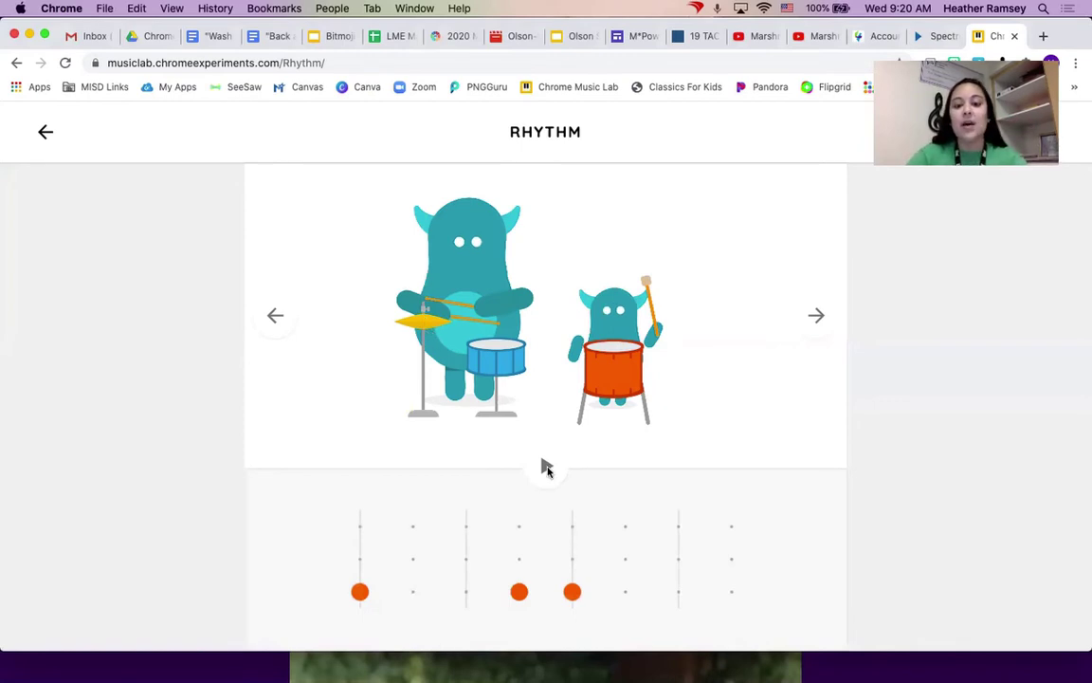
pyautogui.click(545, 467)
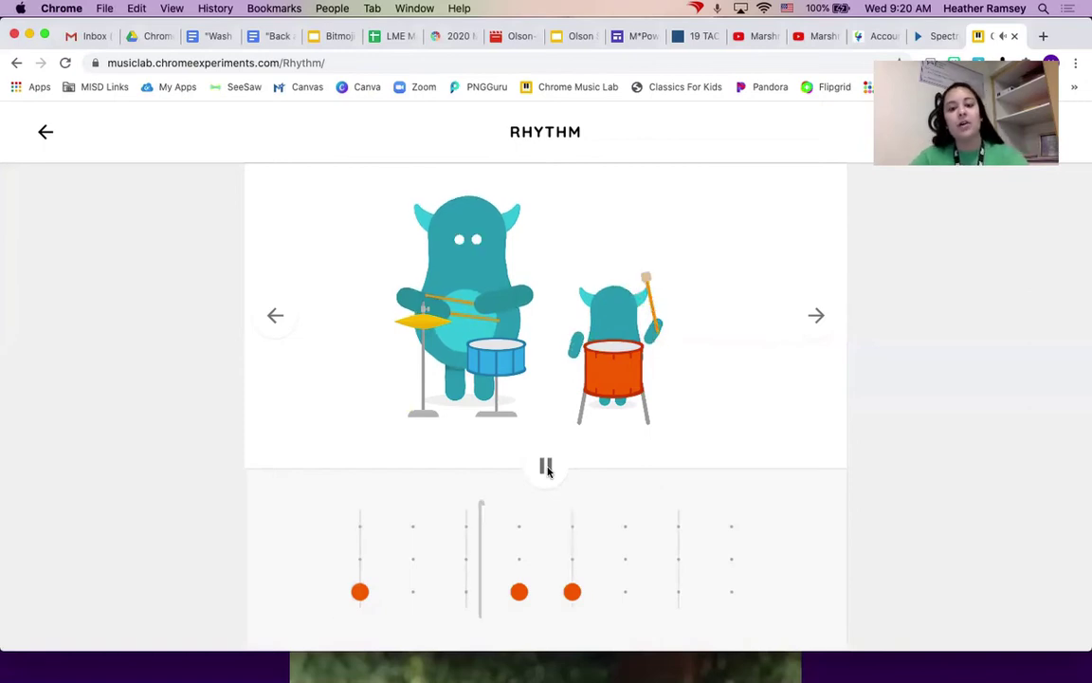
pyautogui.click(545, 467)
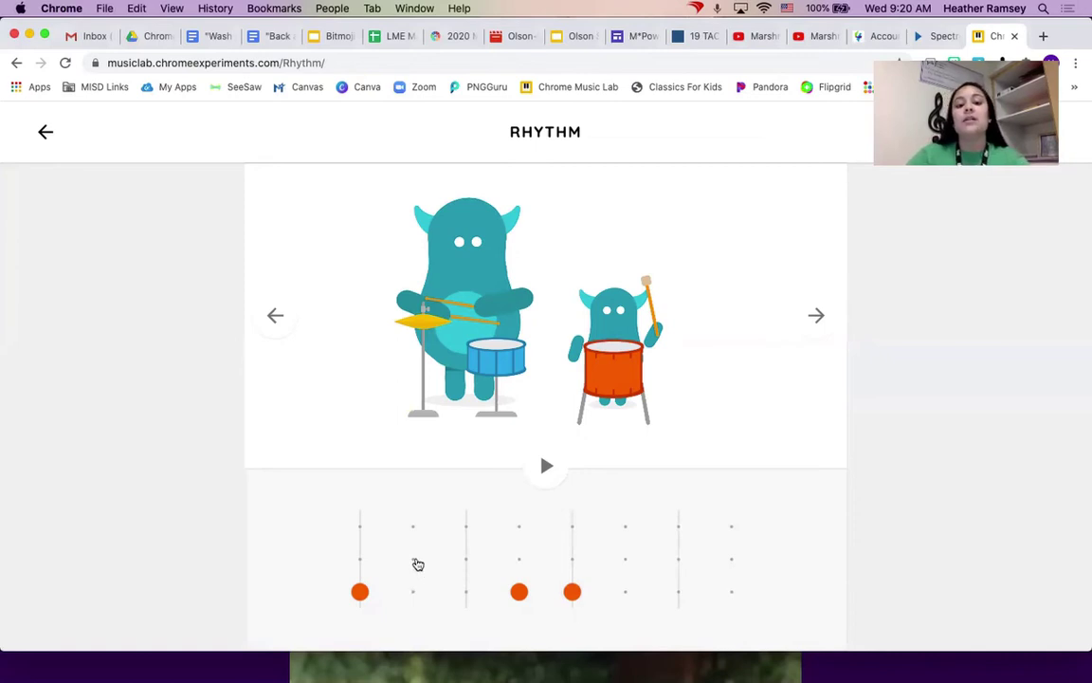
# Add snares in columns 3 and 7 and cymbals in columns 8 and 2, then play the loop.
pyautogui.click(466, 559)
pyautogui.click(678, 559)
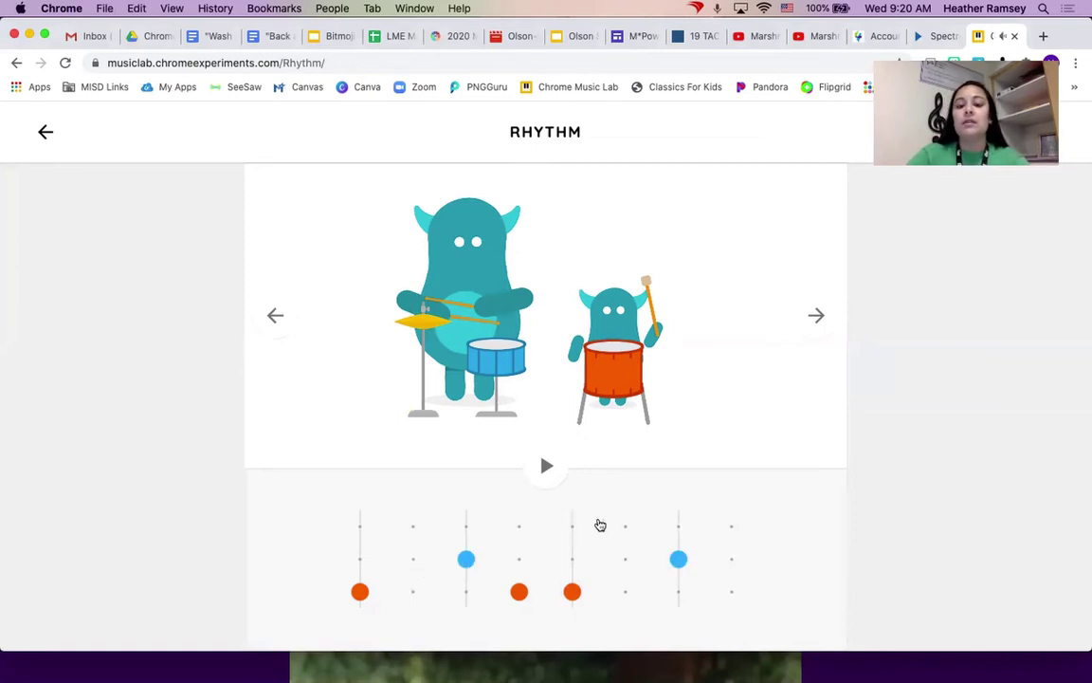
pyautogui.click(730, 527)
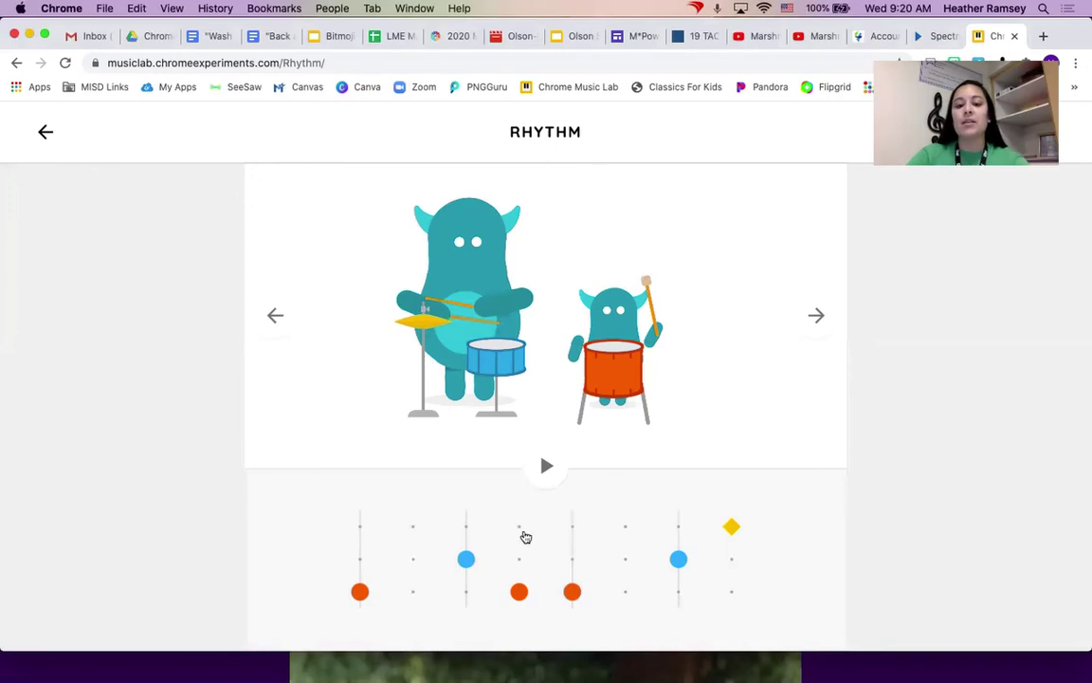
pyautogui.click(414, 528)
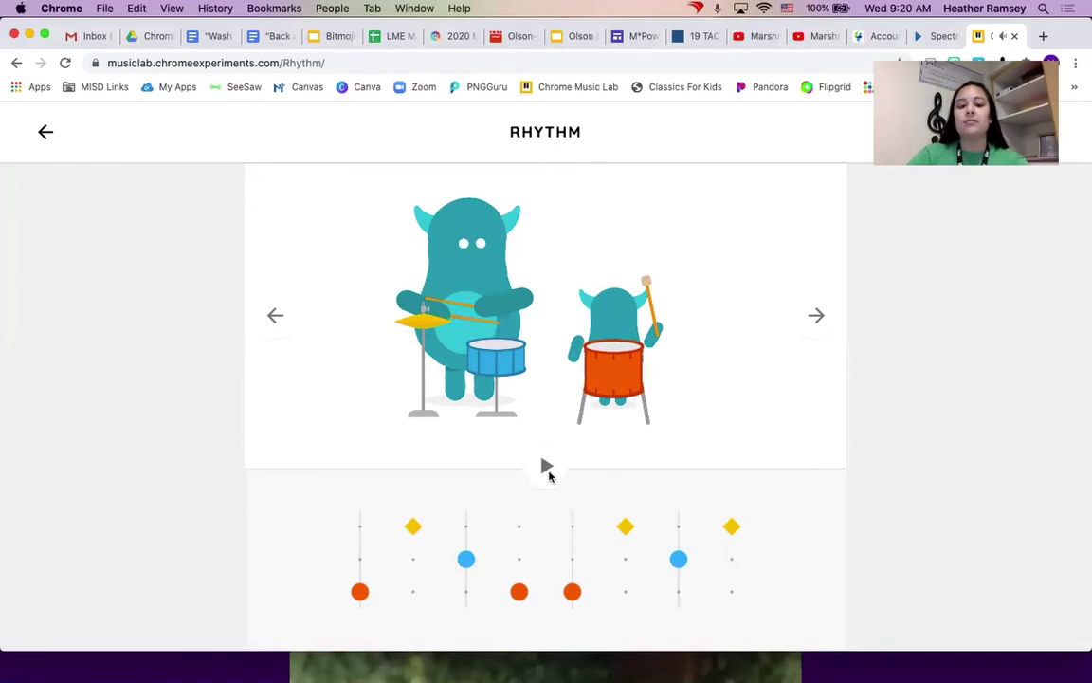
pyautogui.click(546, 467)
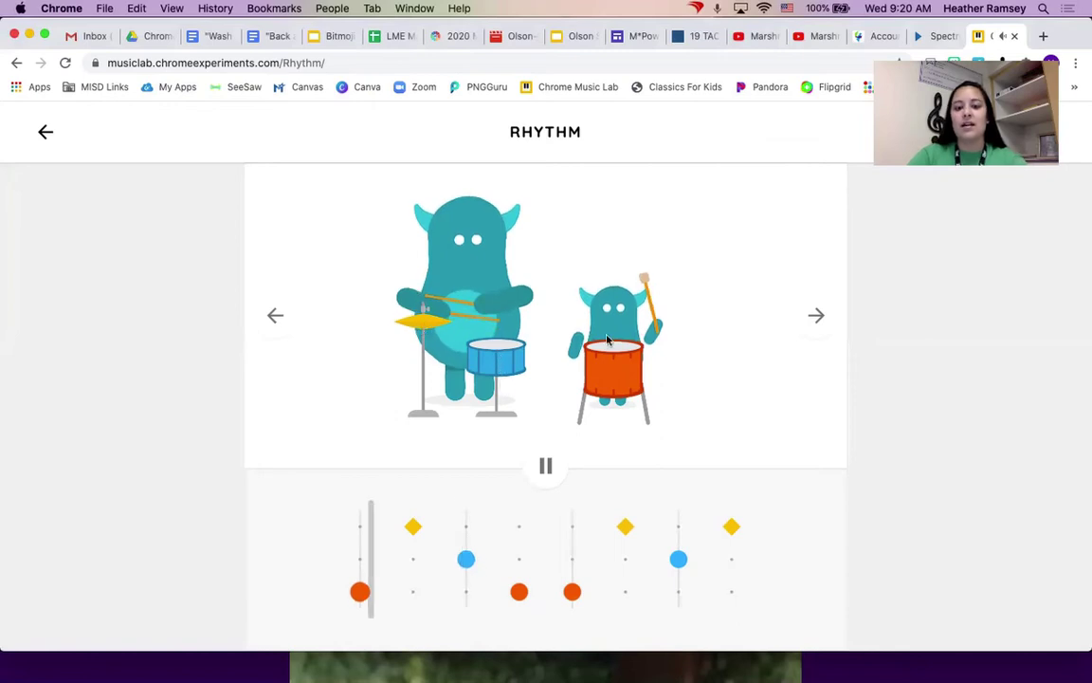
pyautogui.press('space')
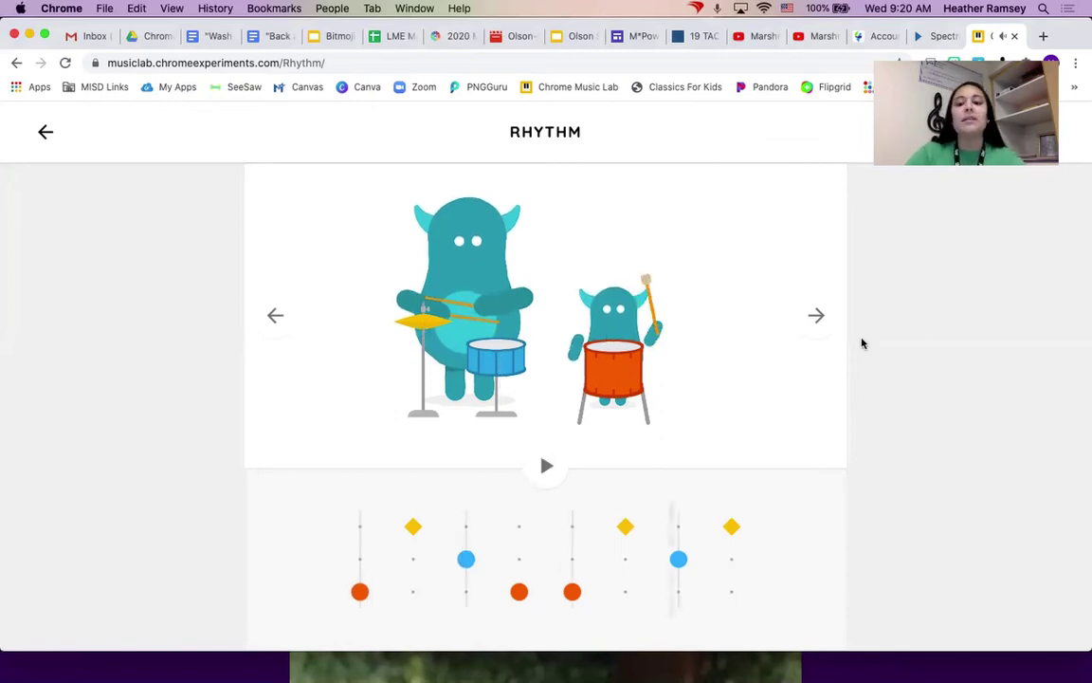
# Go to the woodblock and claves scene, add a red block in column 2, and preview it.
pyautogui.click(817, 318)
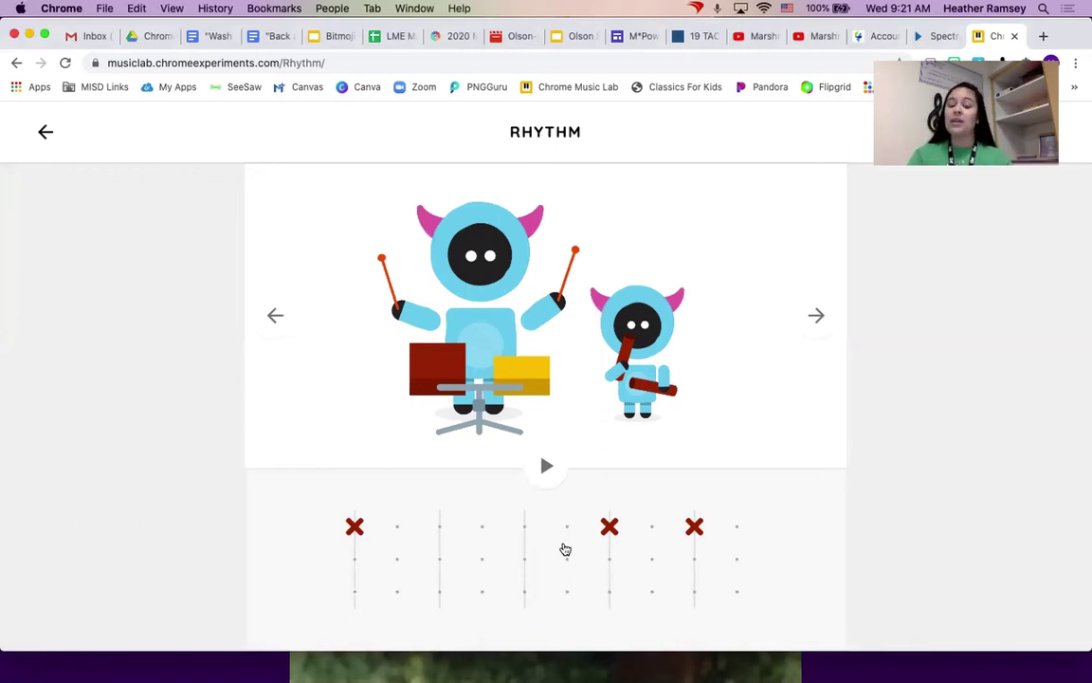
pyautogui.click(397, 592)
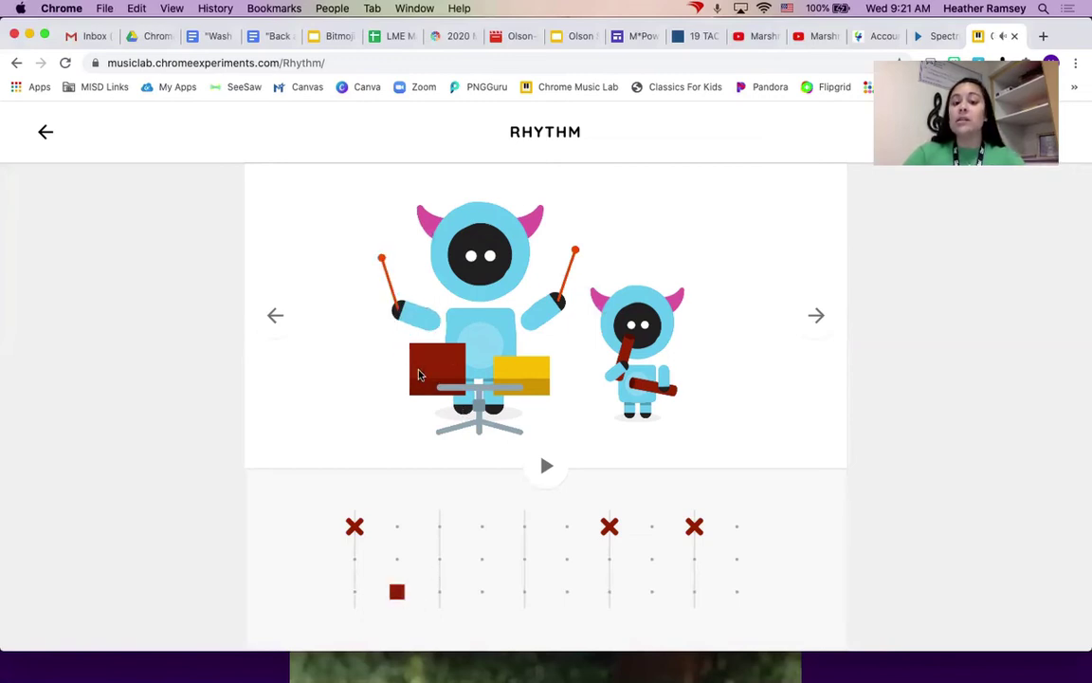
pyautogui.click(440, 561)
pyautogui.click(440, 559)
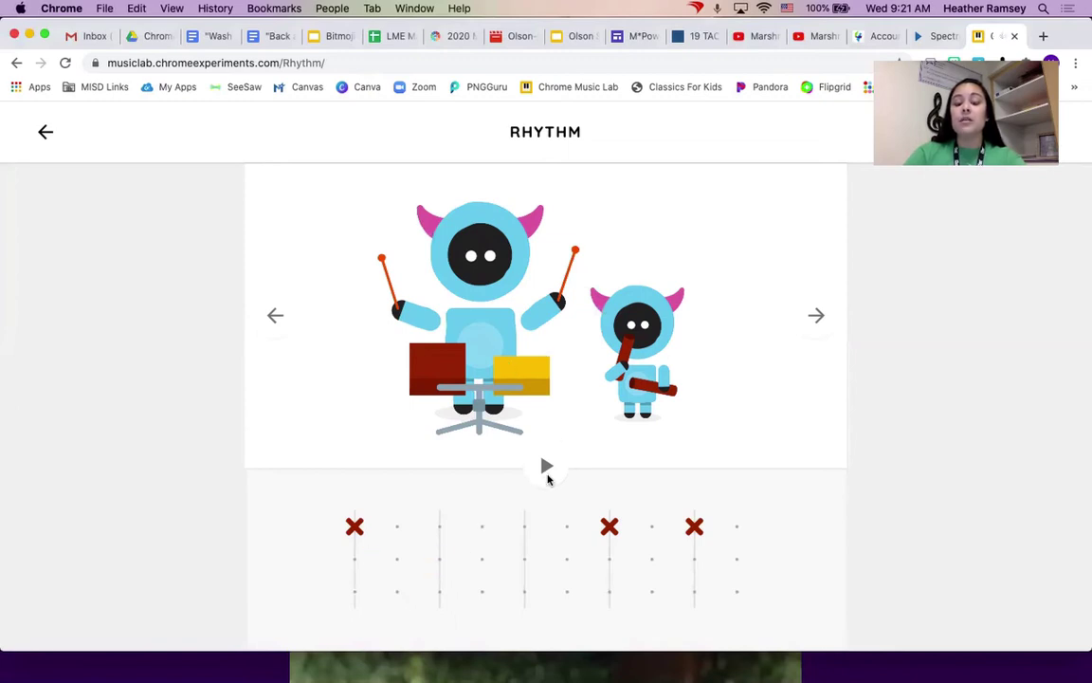
pyautogui.click(547, 467)
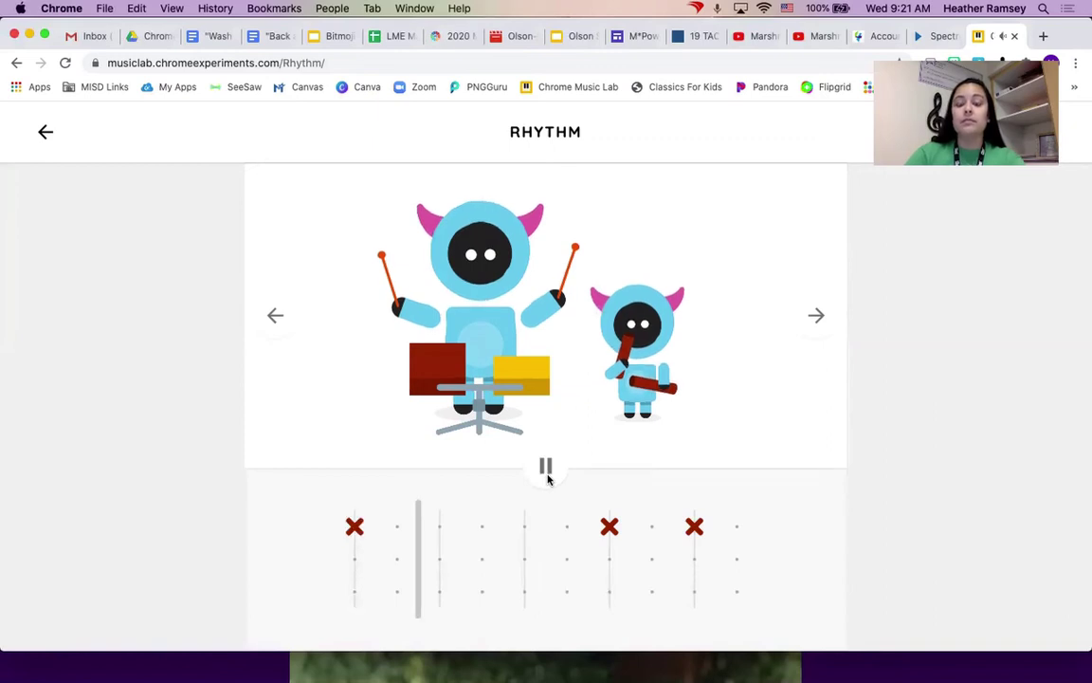
pyautogui.click(547, 468)
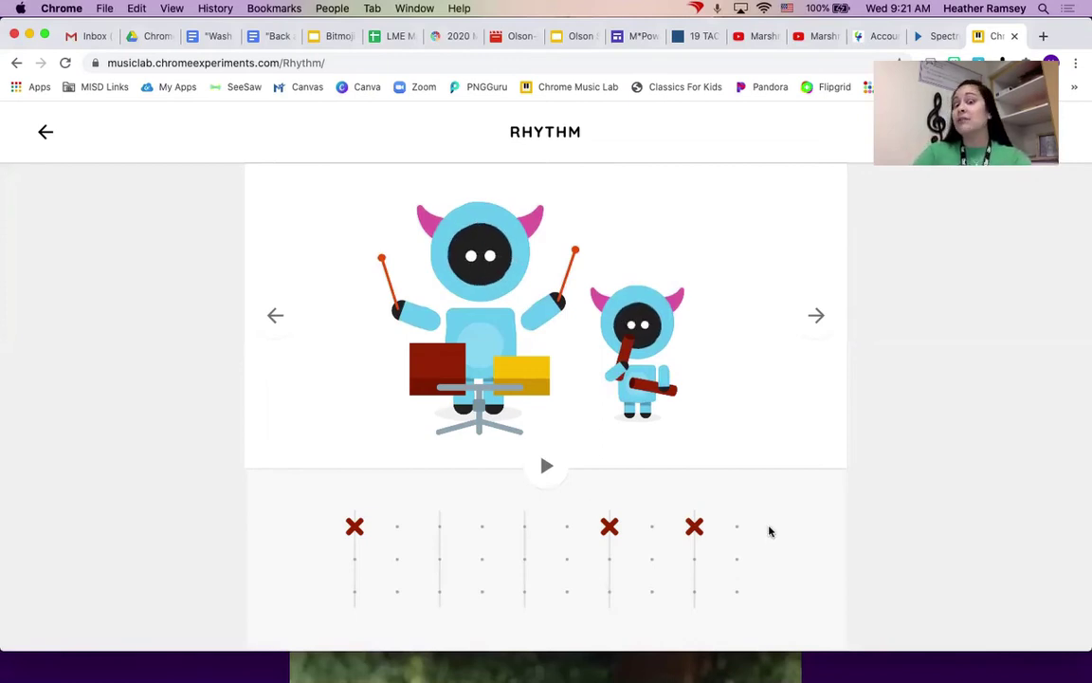
# Add more red bottom-row blocks and four yellow middle-row notes, then play the rhythm twice.
pyautogui.click(439, 593)
pyautogui.click(522, 596)
pyautogui.click(690, 596)
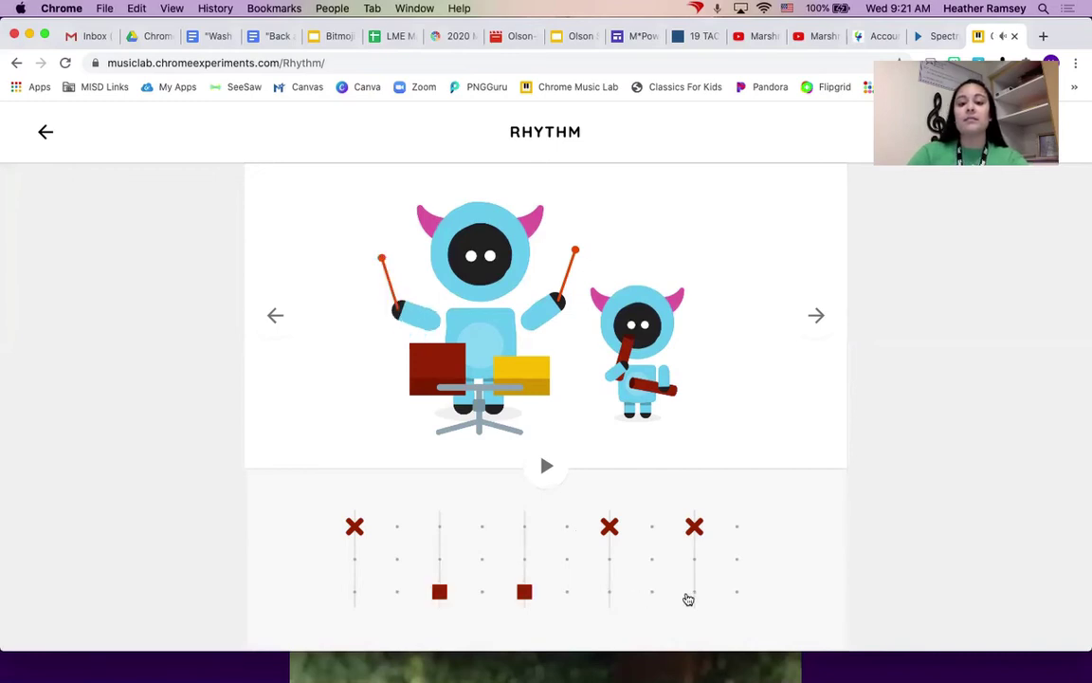
pyautogui.click(398, 559)
pyautogui.click(482, 560)
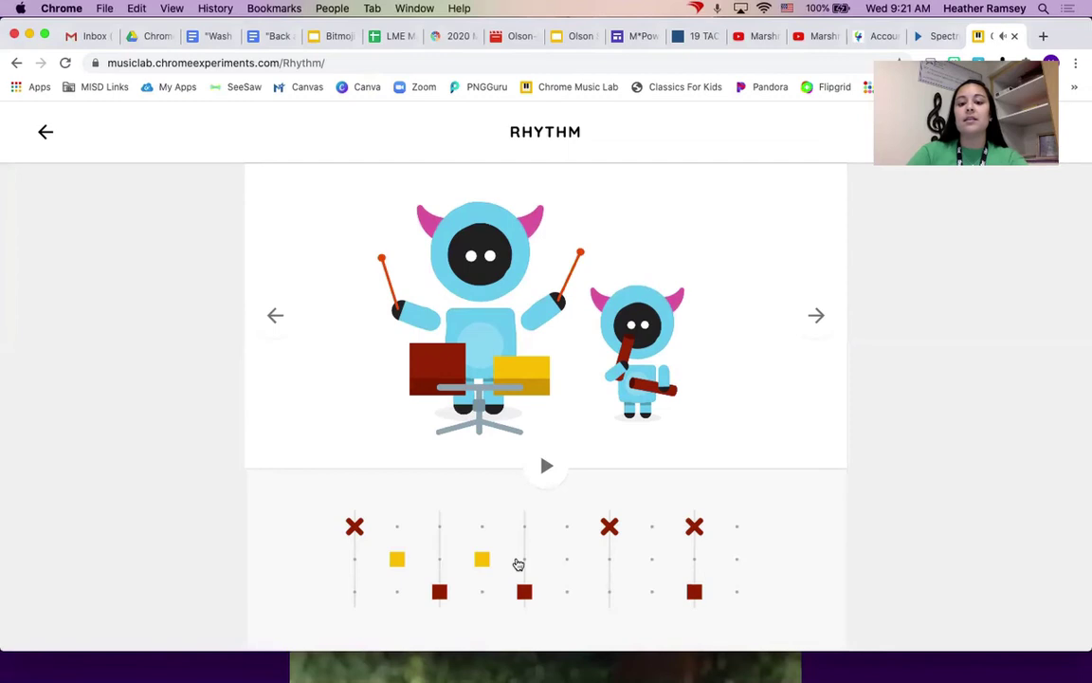
pyautogui.click(524, 560)
pyautogui.click(652, 559)
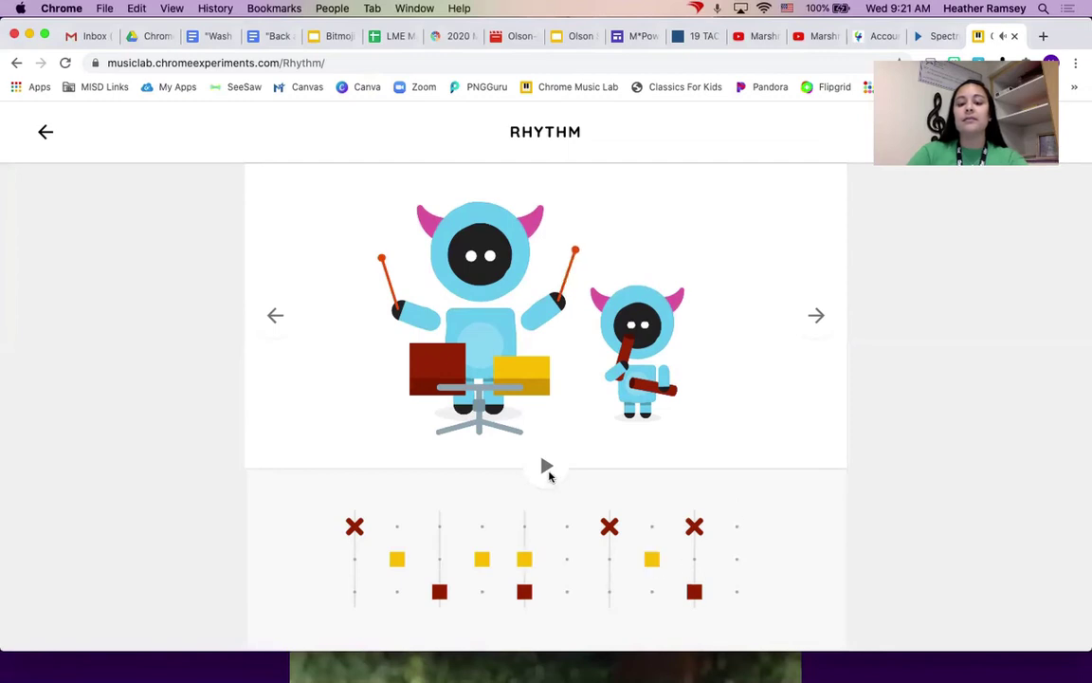
pyautogui.click(546, 468)
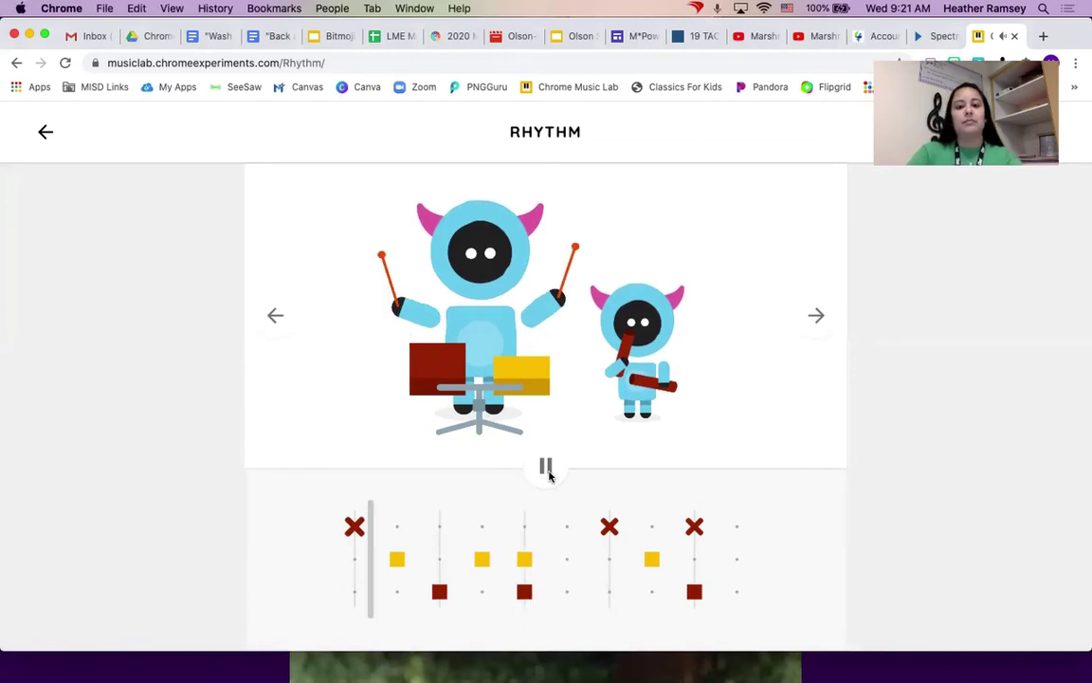
pyautogui.click(547, 470)
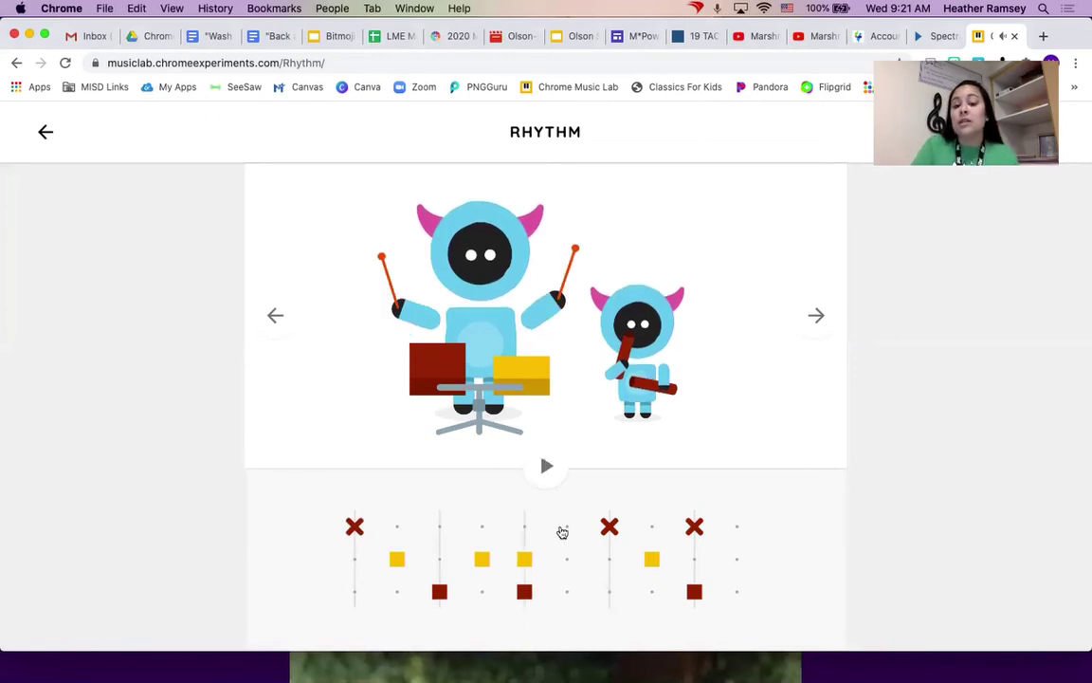
pyautogui.click(545, 467)
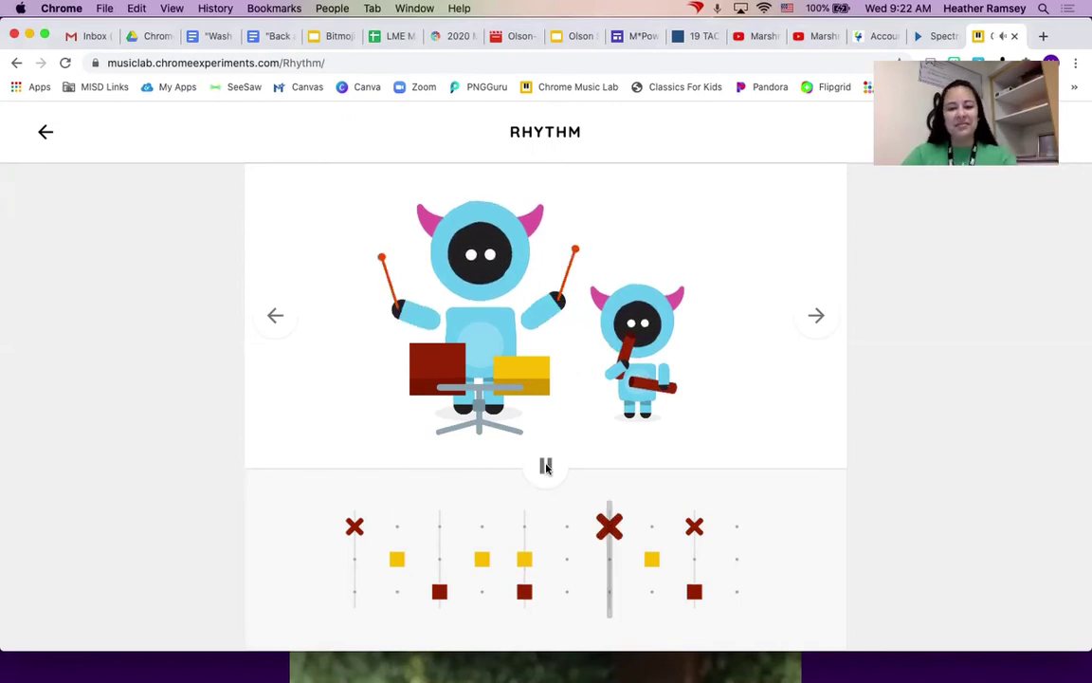
pyautogui.press('space')
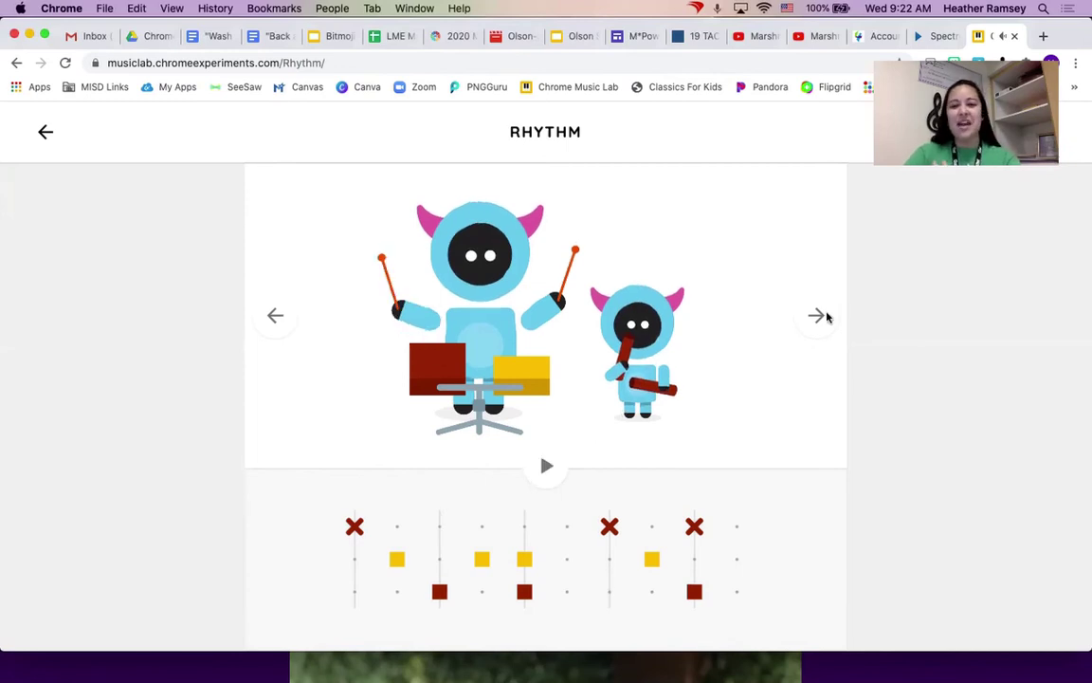
# Move to the conga and cowbell scene and listen to its starting cowbell pattern.
pyautogui.click(816, 315)
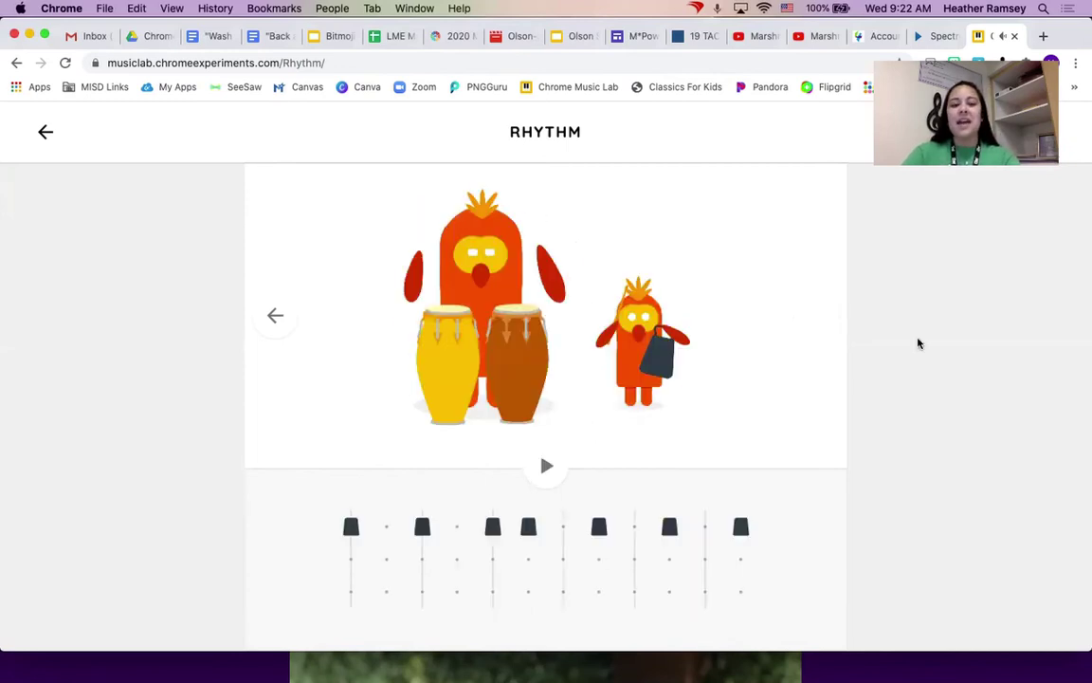
pyautogui.click(546, 467)
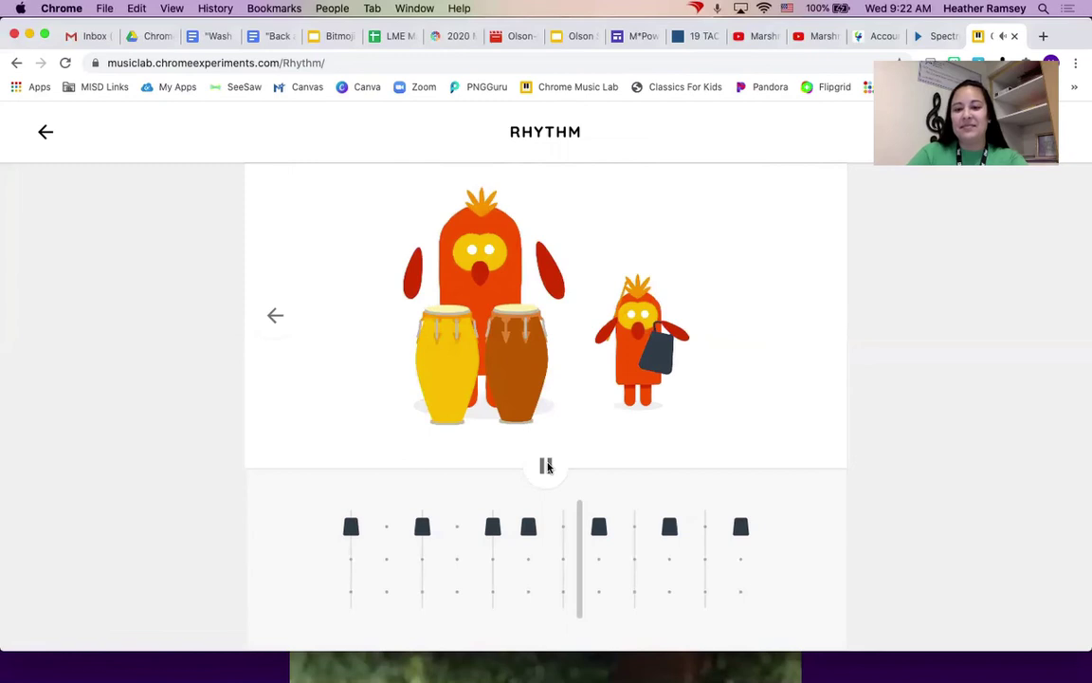
pyautogui.click(547, 465)
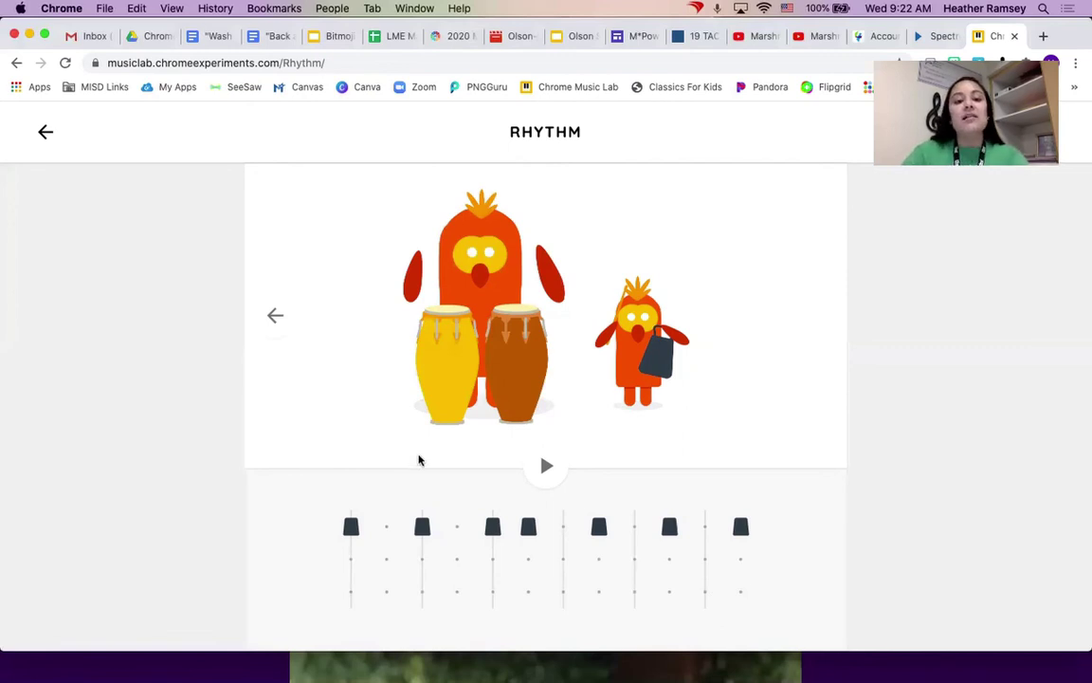
# Fill every off-beat of the bottom row with orange low-conga notes.
pyautogui.click(387, 593)
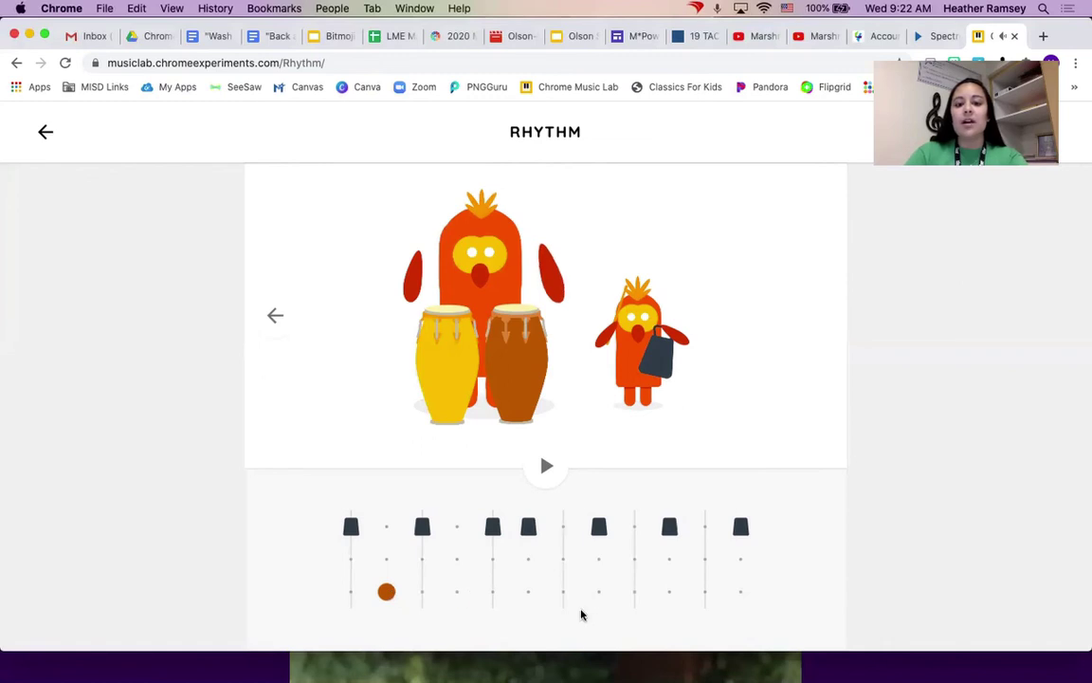
pyautogui.click(458, 593)
pyautogui.click(528, 593)
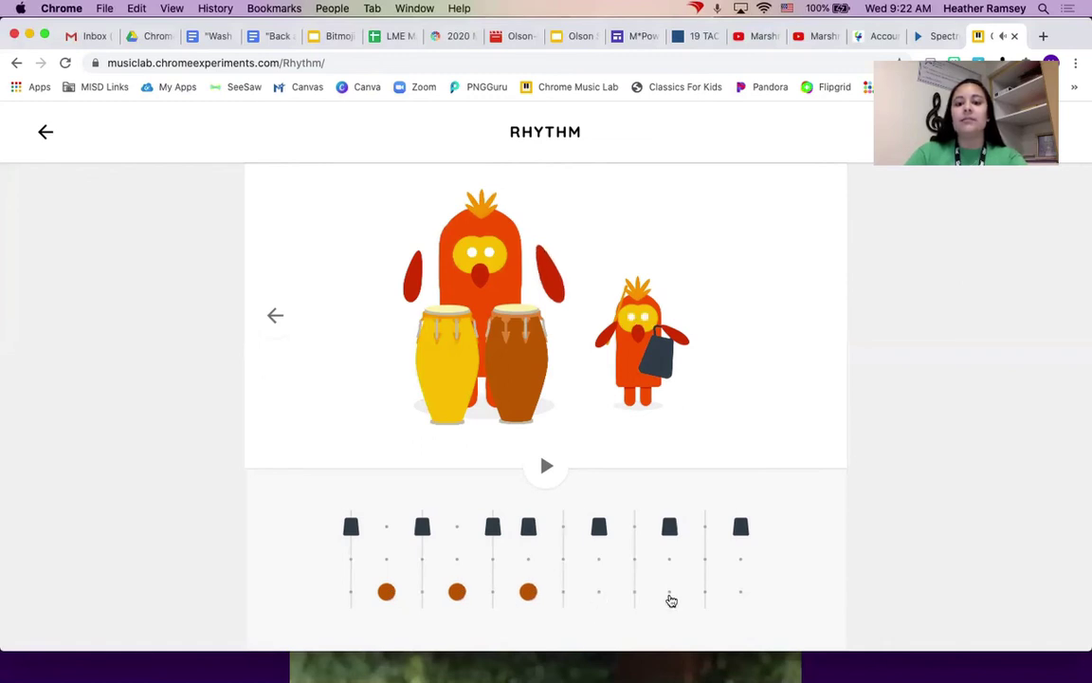
pyautogui.click(599, 593)
pyautogui.click(670, 593)
pyautogui.click(740, 593)
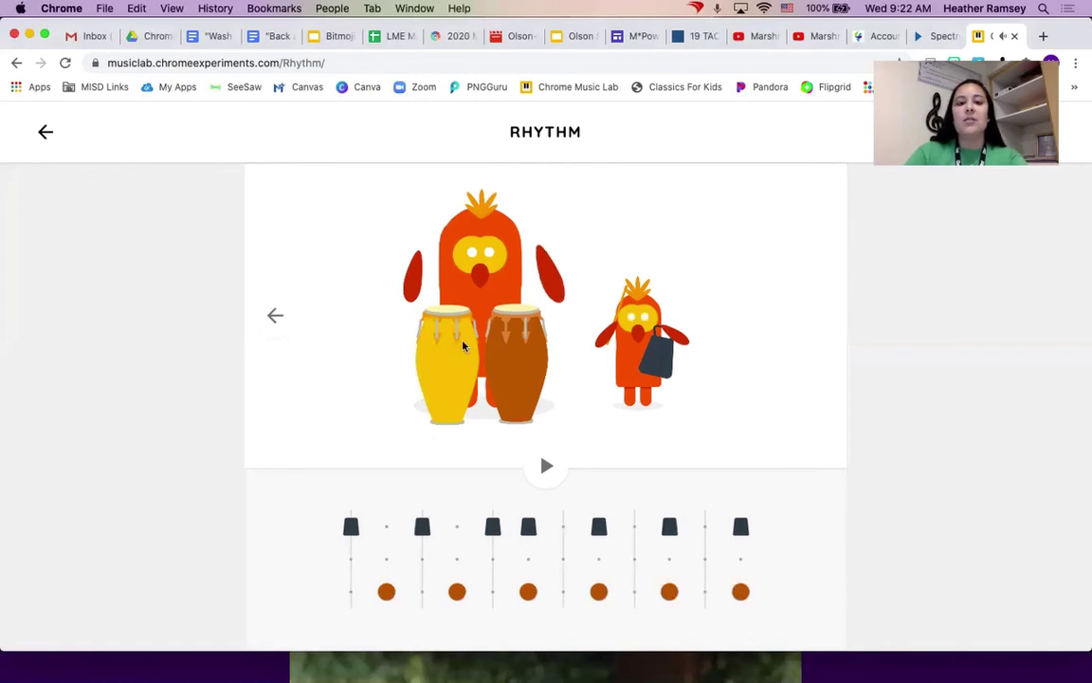
# Add yellow high-conga notes on the beats of the middle row and play the rhythm.
pyautogui.click(351, 560)
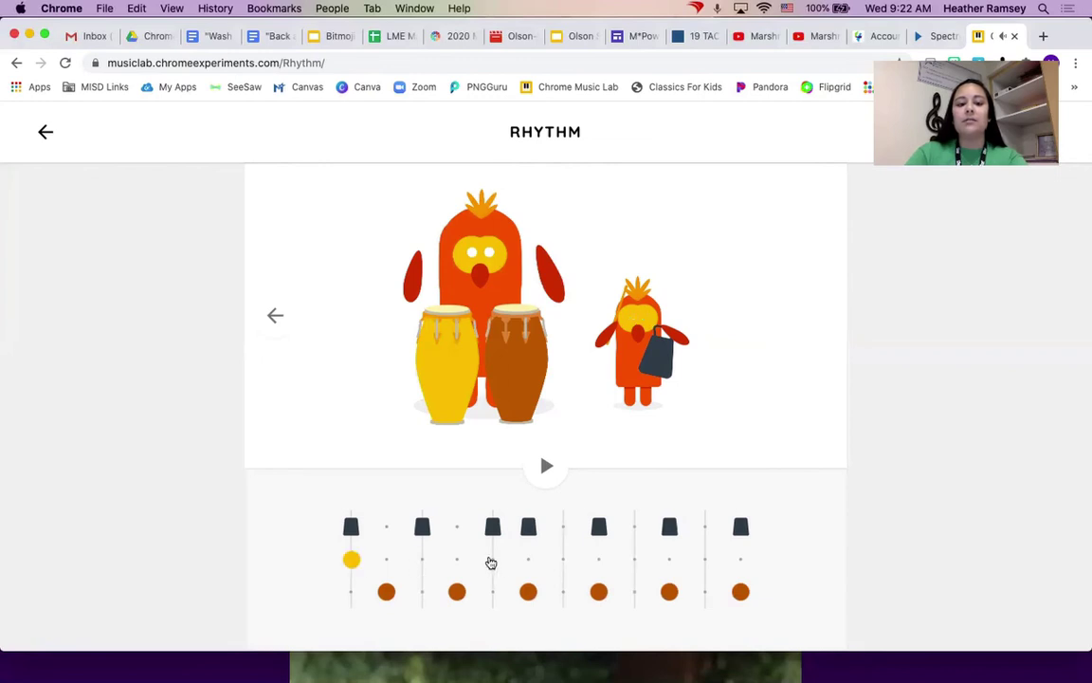
pyautogui.click(422, 559)
pyautogui.click(493, 559)
pyautogui.click(564, 559)
pyautogui.click(635, 560)
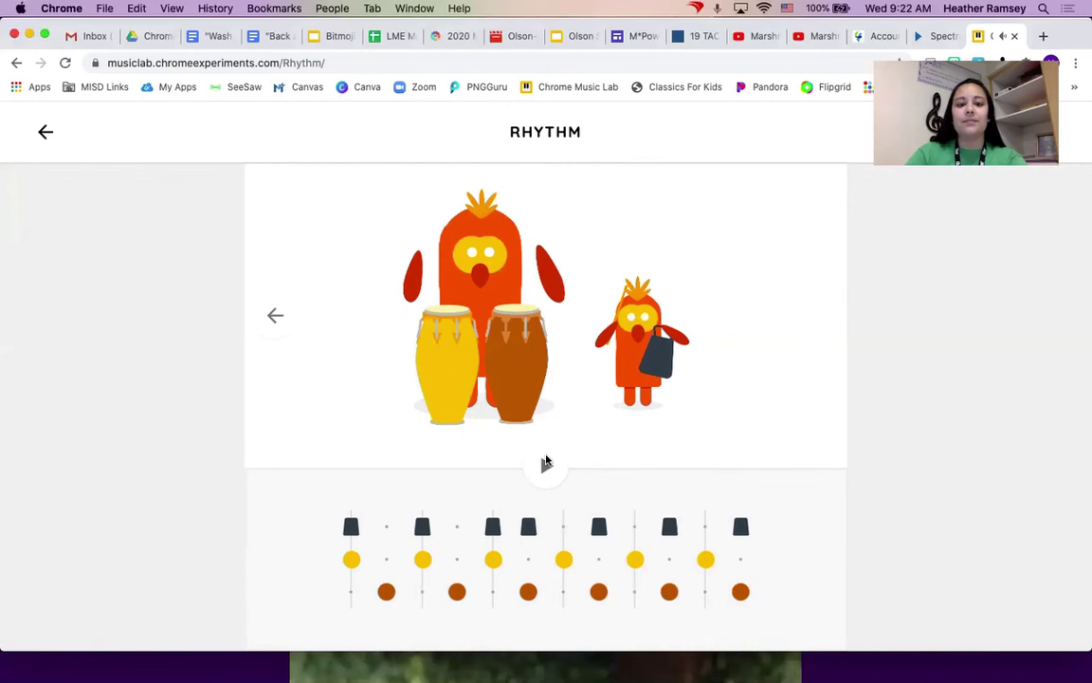
pyautogui.click(546, 464)
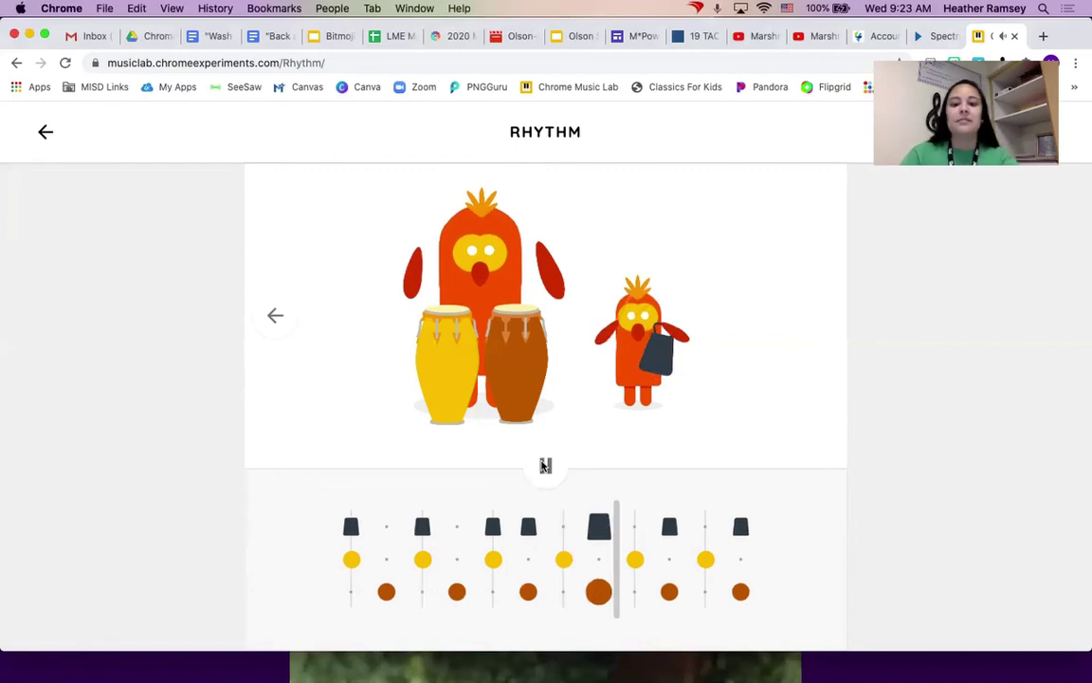
pyautogui.click(545, 465)
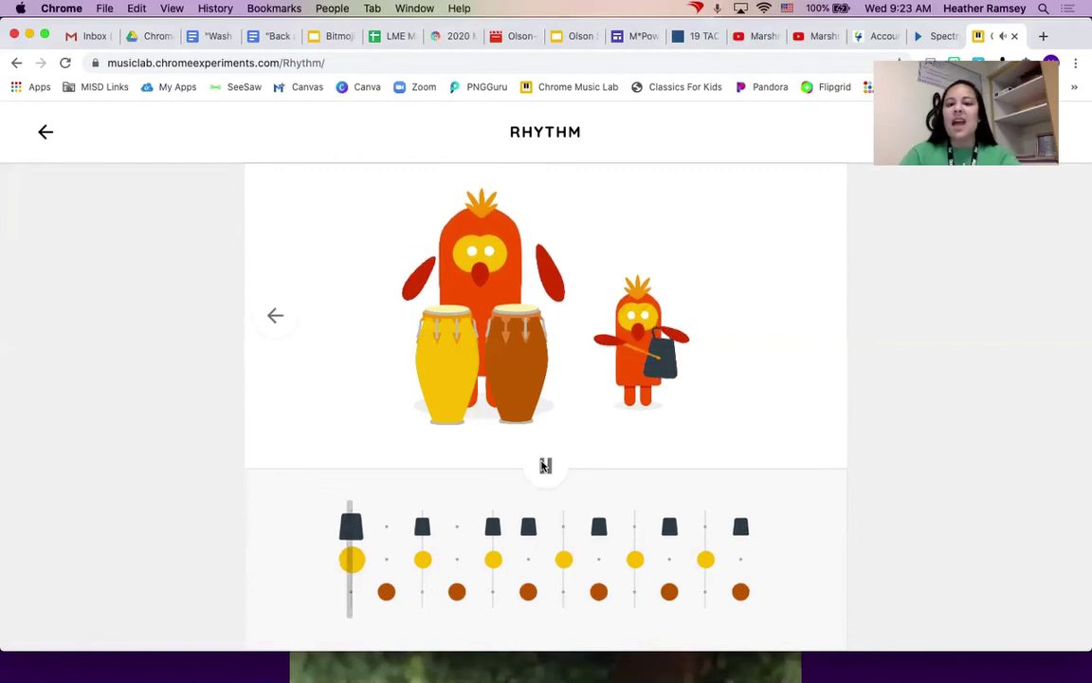
# Return to the timpani page and play its rhythm.
pyautogui.click(275, 315)
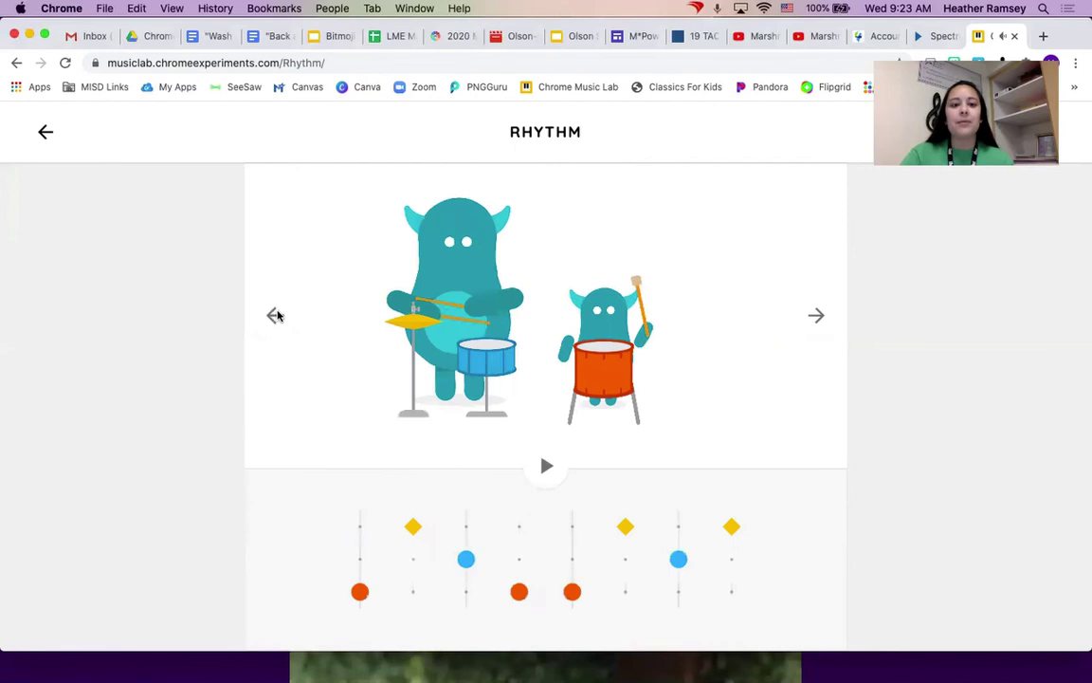
pyautogui.press('Left')
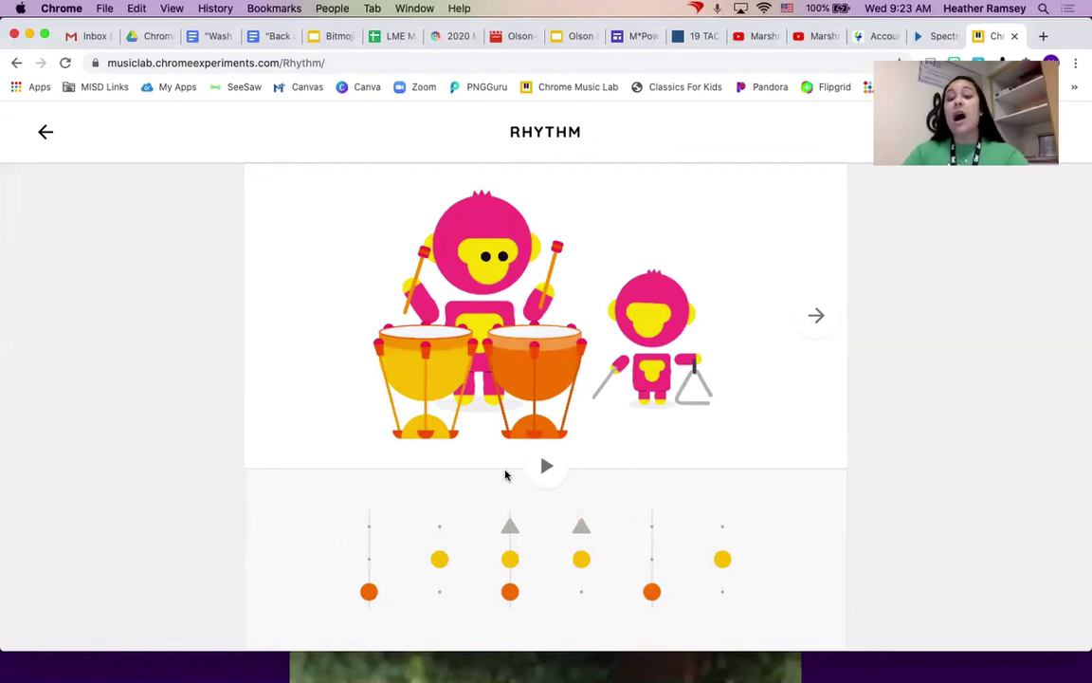
pyautogui.click(545, 467)
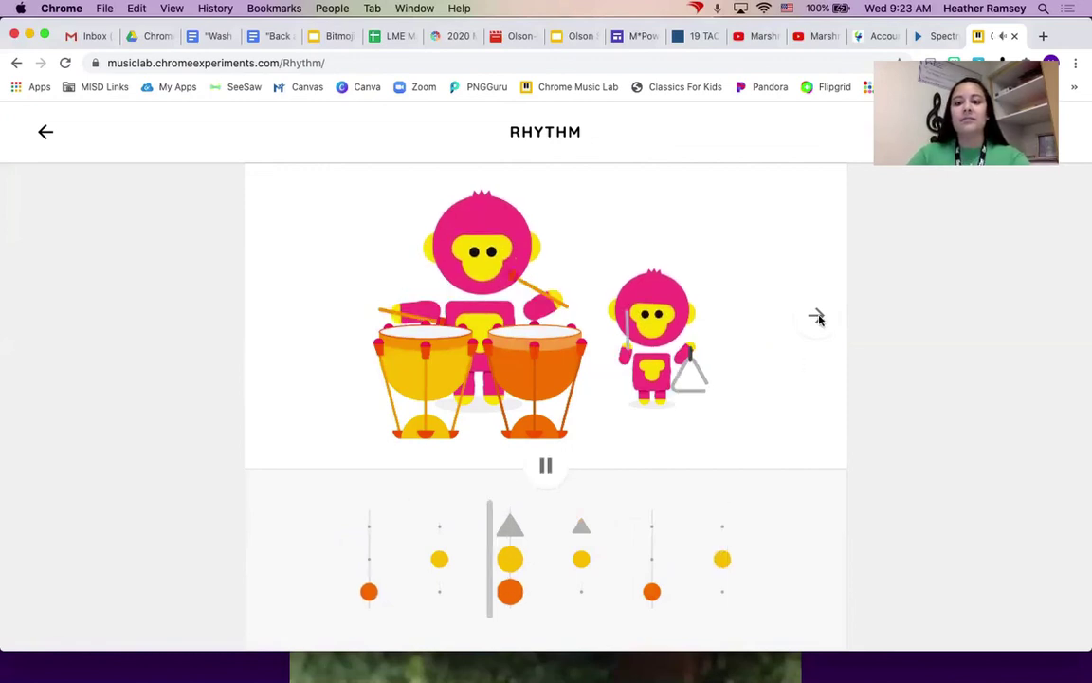
# On the drum kit, swap the column-3 snare for a cymbal and add snares in columns 2 and 5.
pyautogui.click(816, 317)
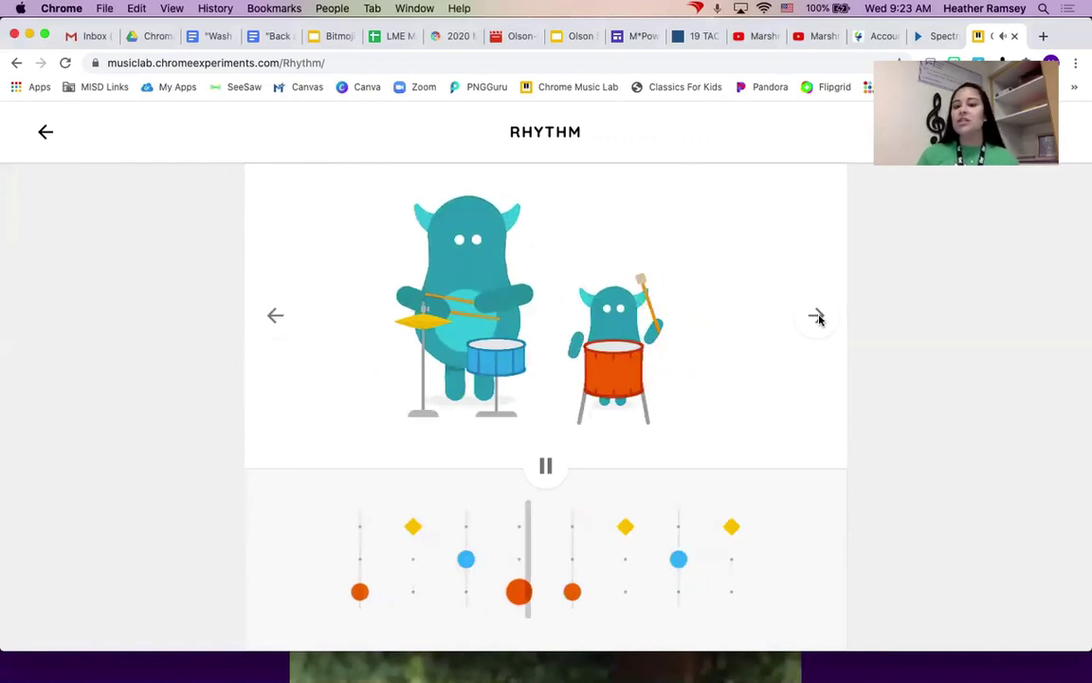
pyautogui.click(466, 556)
pyautogui.click(466, 526)
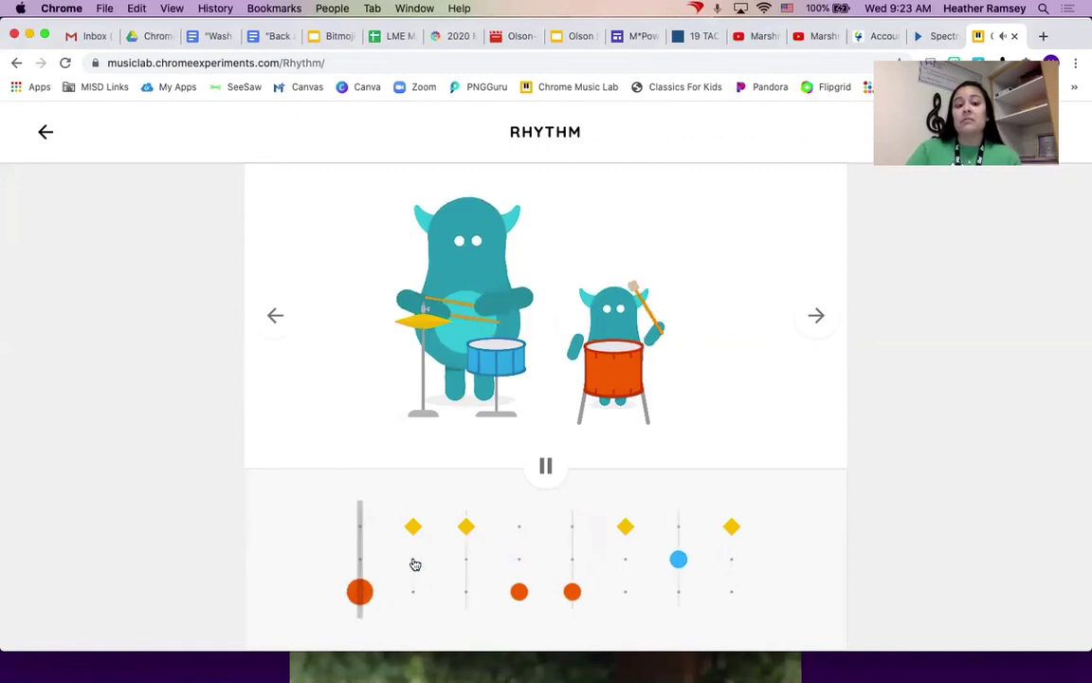
pyautogui.click(414, 559)
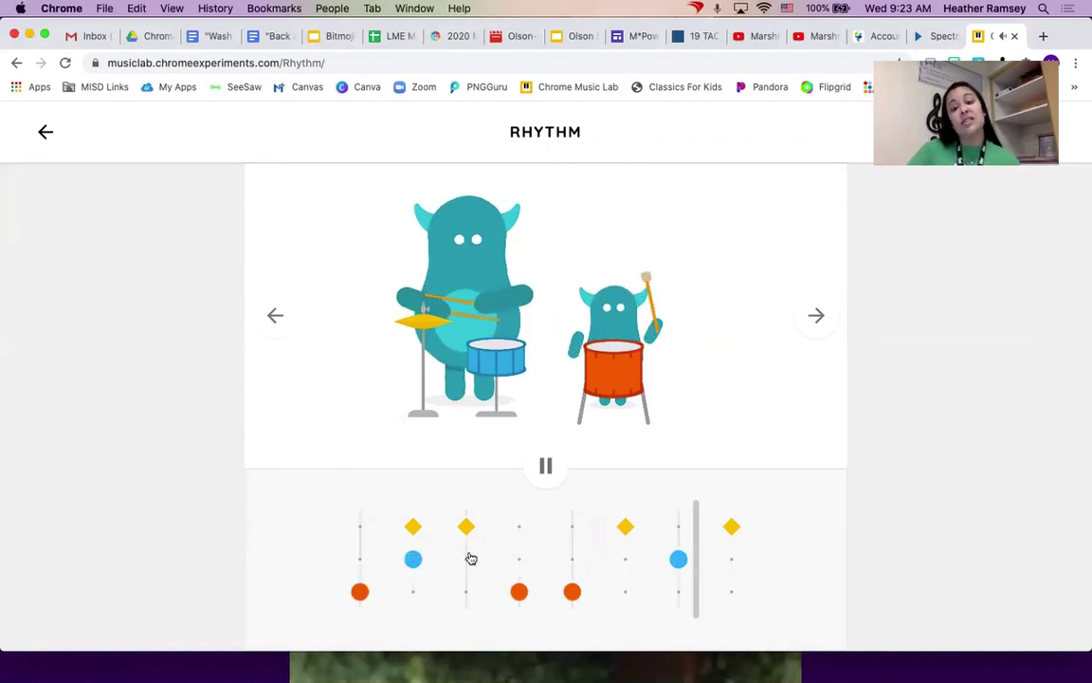
pyautogui.click(573, 527)
pyautogui.click(573, 555)
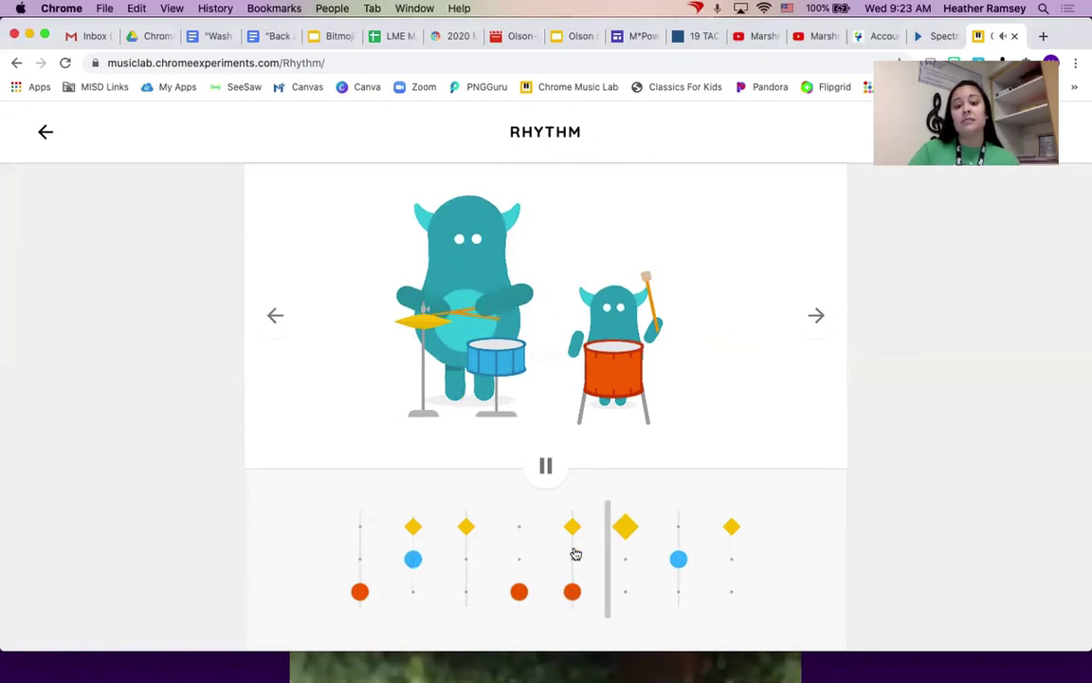
pyautogui.click(574, 535)
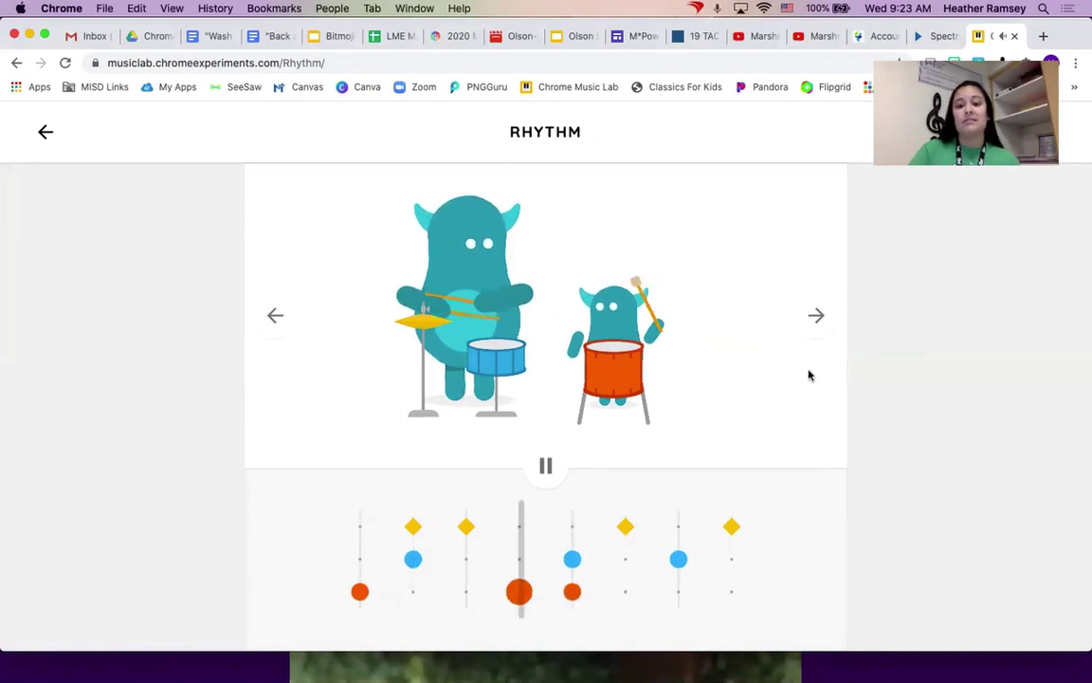
pyautogui.click(818, 316)
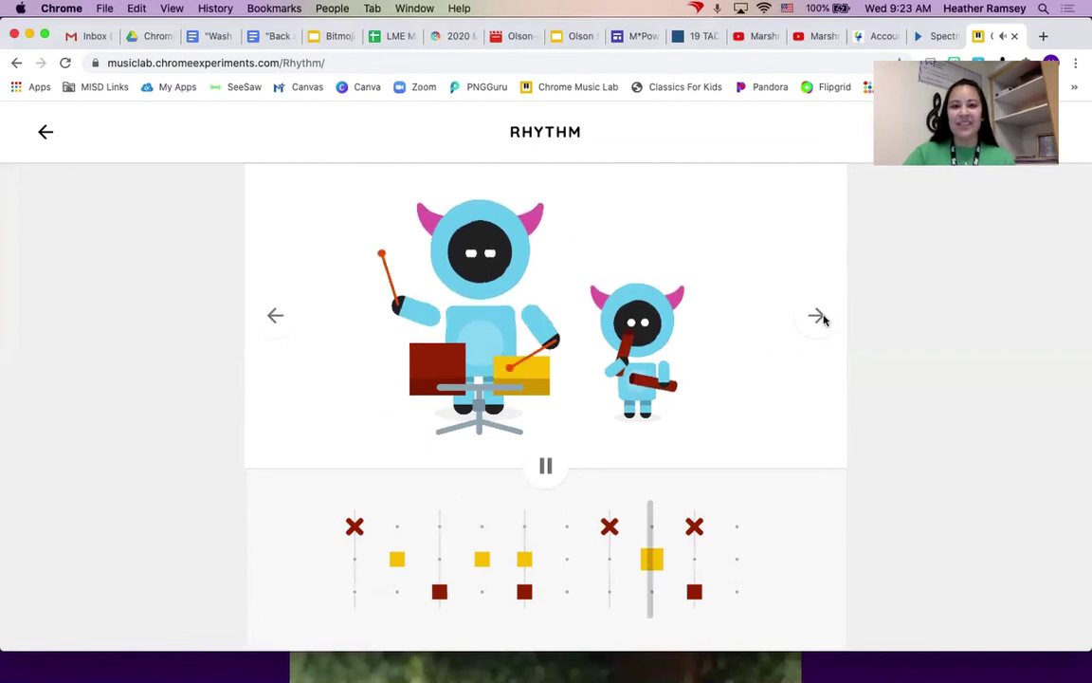
# On the conga page, shift a cowbell hit one step earlier and add another right after it.
pyautogui.click(817, 317)
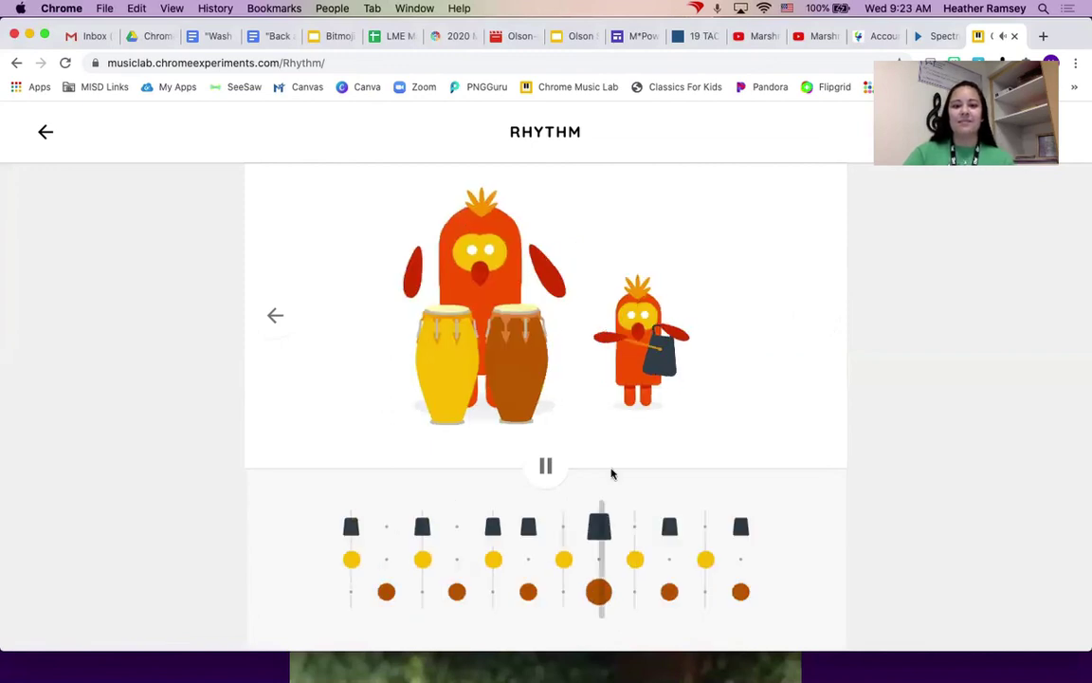
pyautogui.click(600, 527)
pyautogui.click(564, 526)
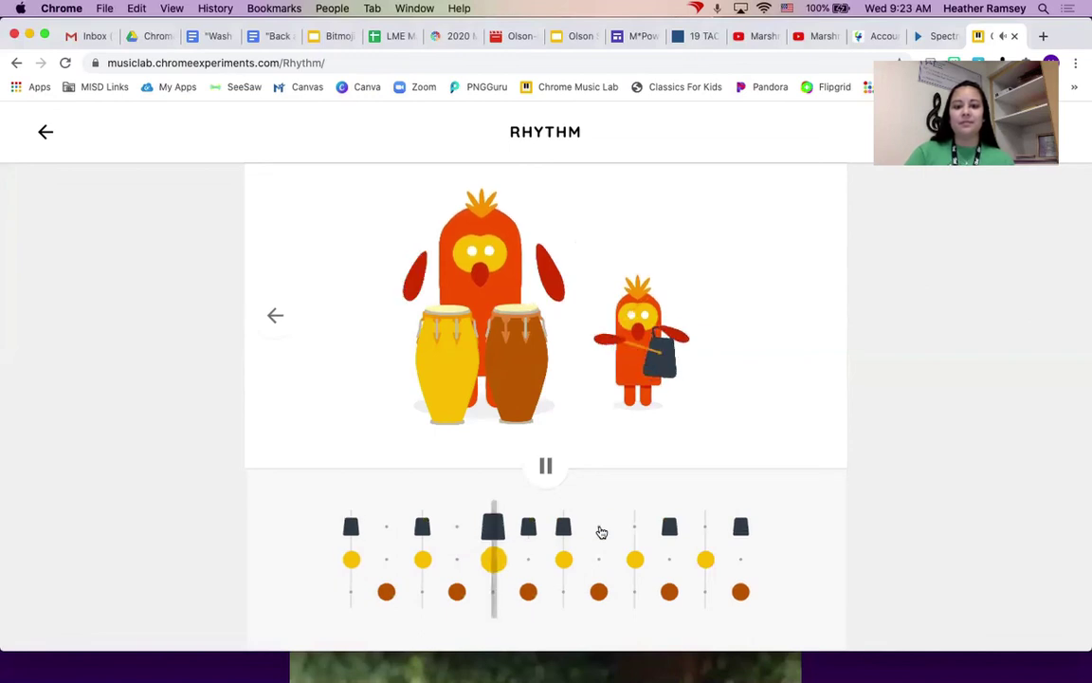
pyautogui.click(599, 527)
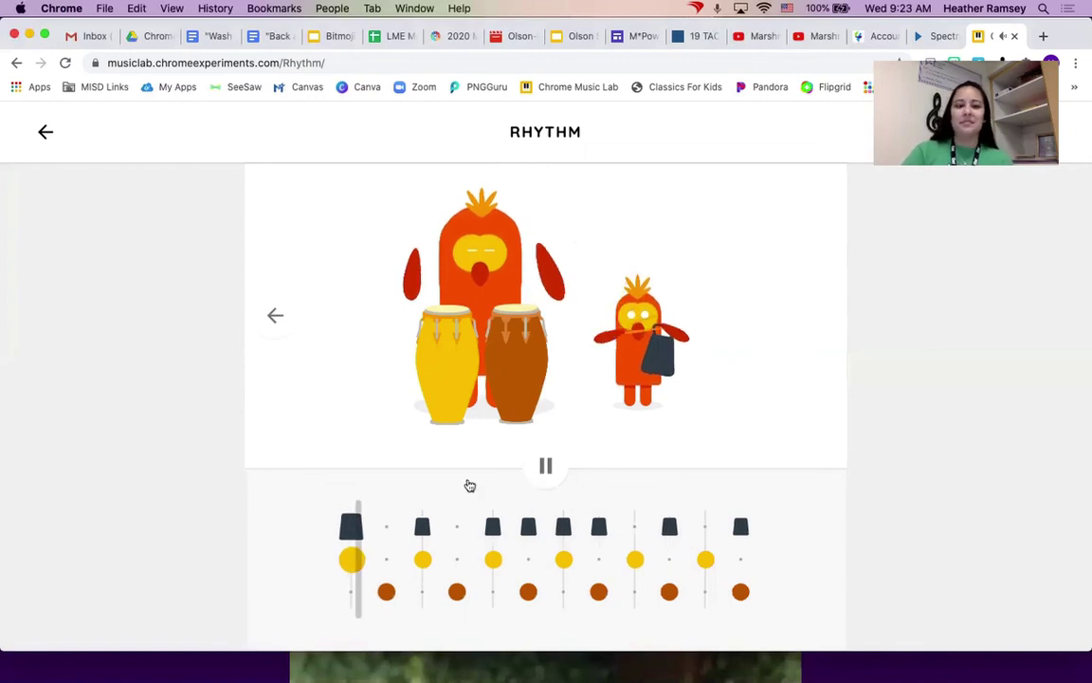
pyautogui.press('space')
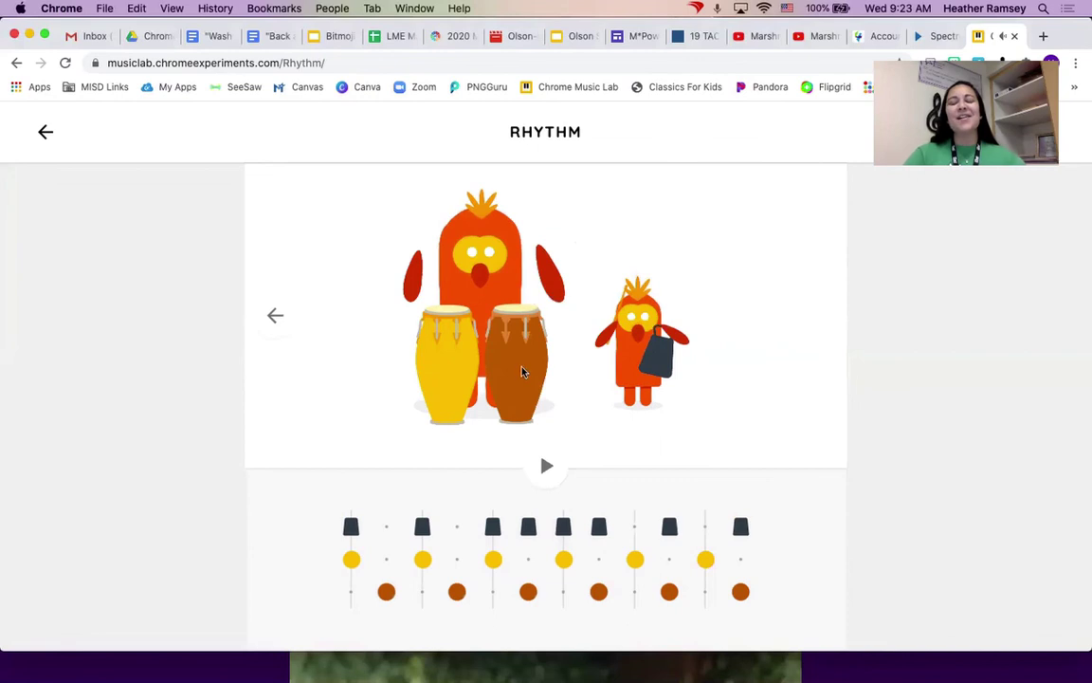